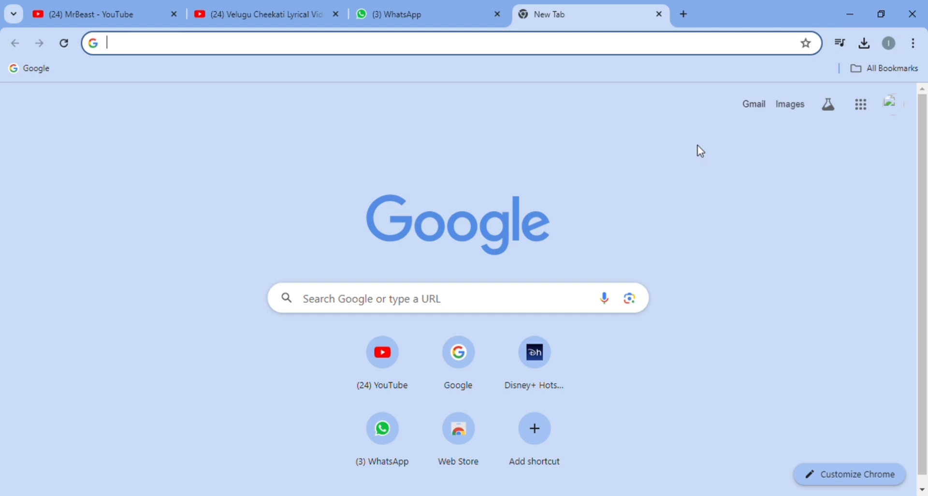
Search Google for "remove bg" and open the remove.bg website from the results
{"action": "left_click", "coordinate": [454, 305]}
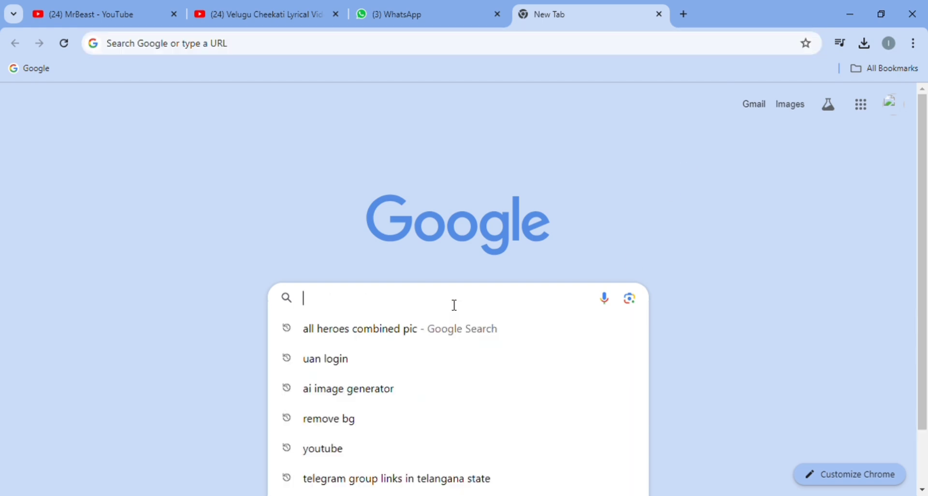
{"action": "type", "text": "remove bg"}
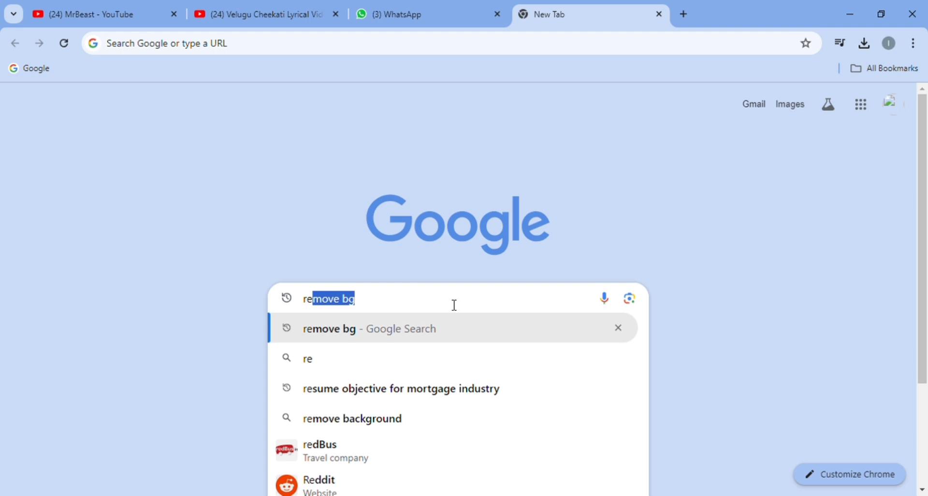
{"action": "key", "text": "Right"}
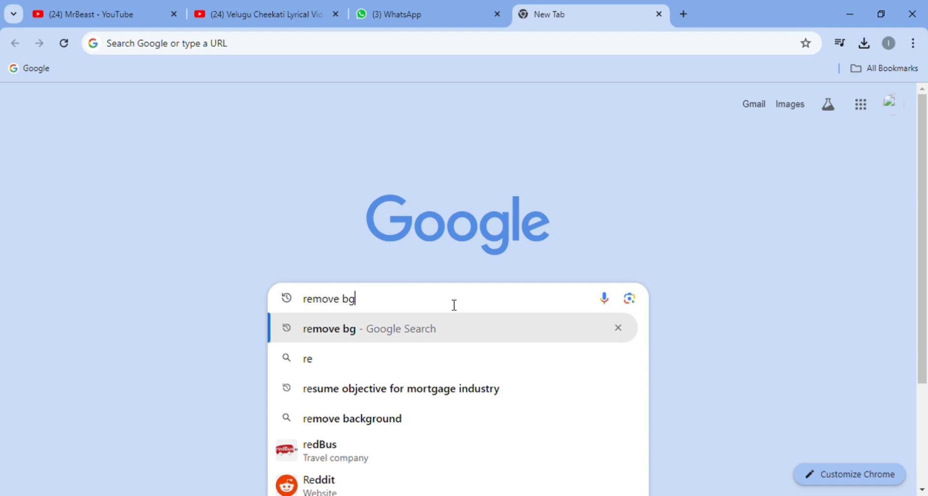
{"action": "key", "text": "Return"}
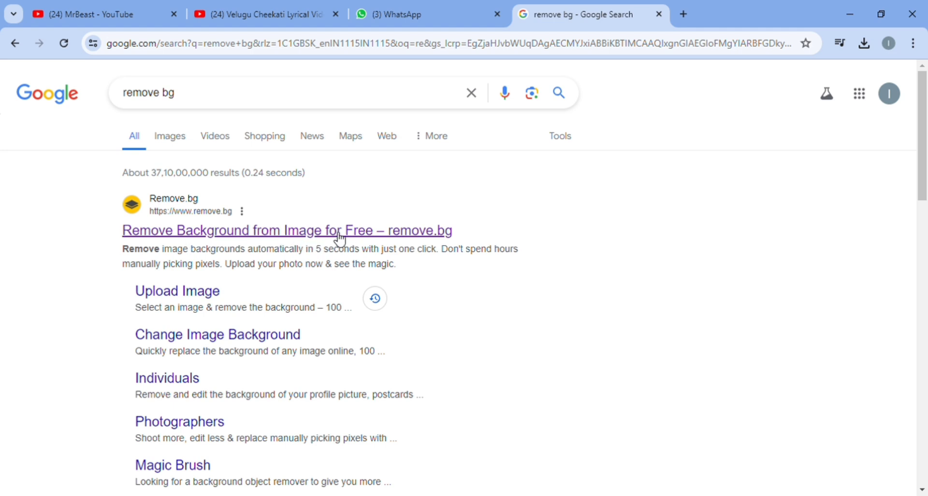
{"action": "left_click", "coordinate": [260, 231]}
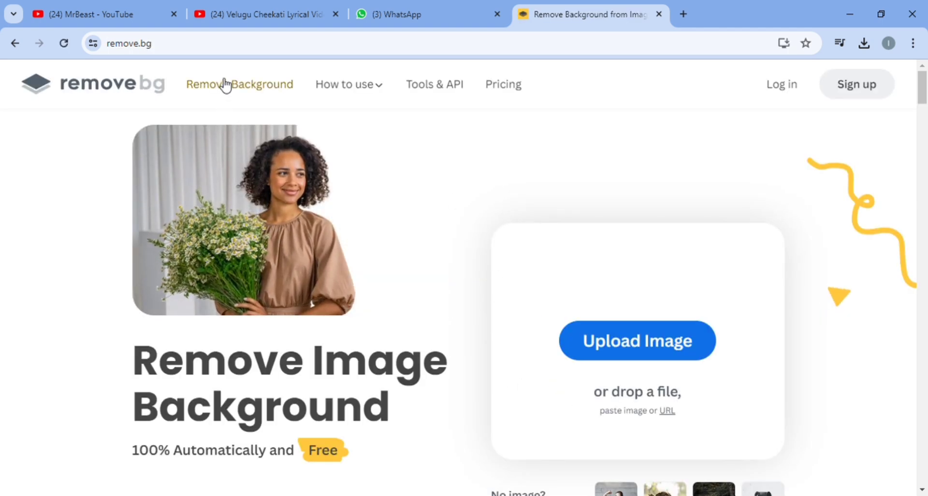
Go to the Remove Background upload page and upload the photo of the standing man in a cap
{"action": "left_click", "coordinate": [268, 90]}
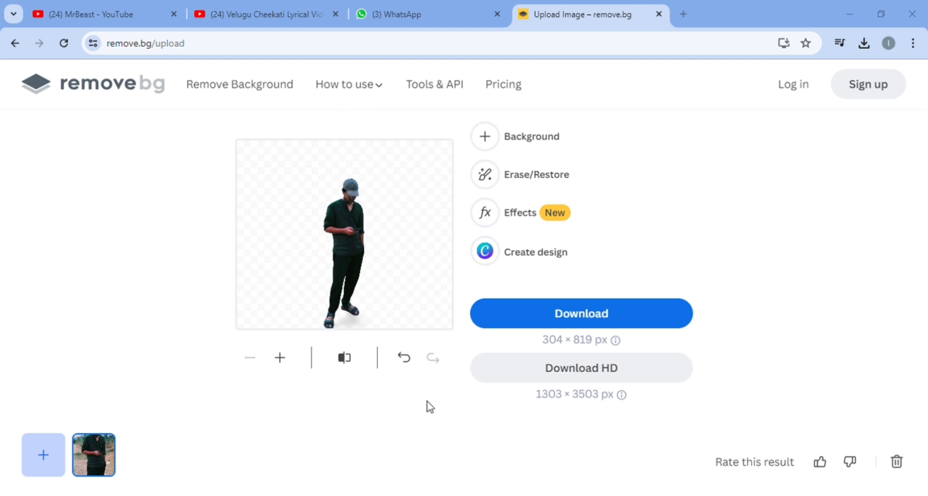
{"action": "left_click", "coordinate": [364, 311]}
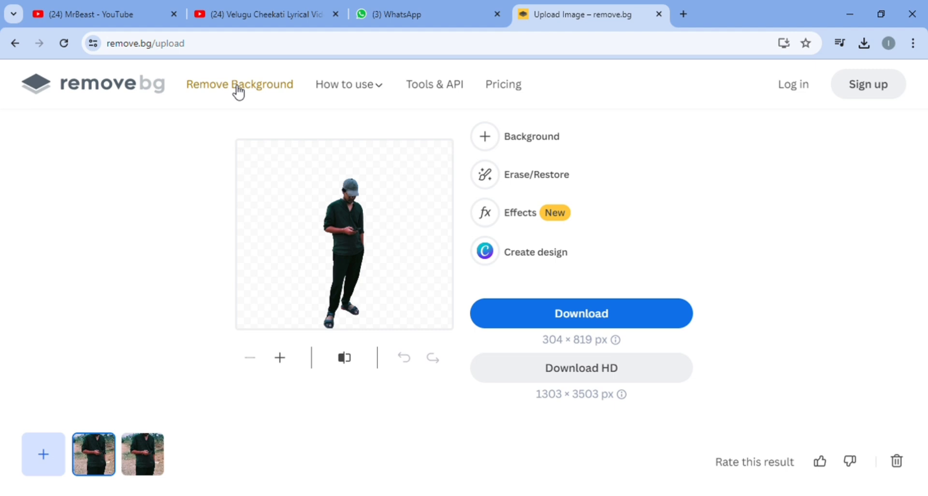
Try the arched hallway photo with the checkered floor as the background, and return the cutout to no background
{"action": "left_click", "coordinate": [500, 147]}
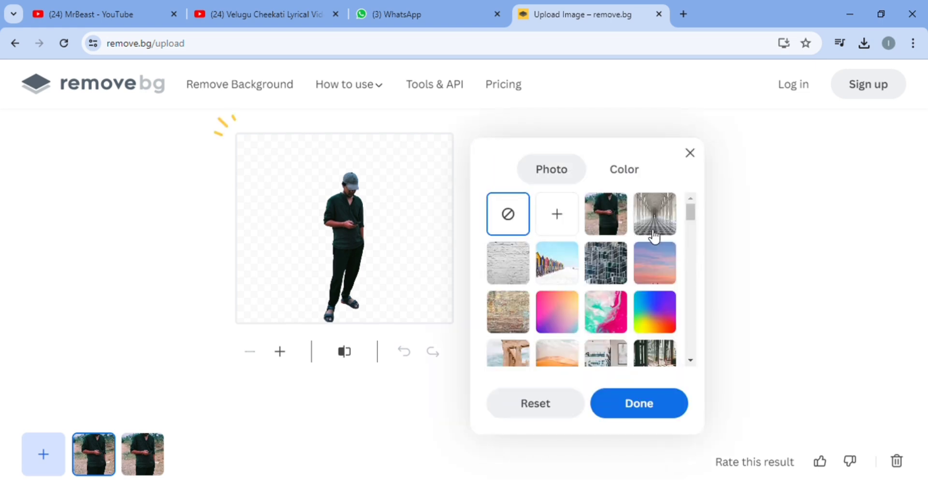
{"action": "left_click", "coordinate": [659, 222]}
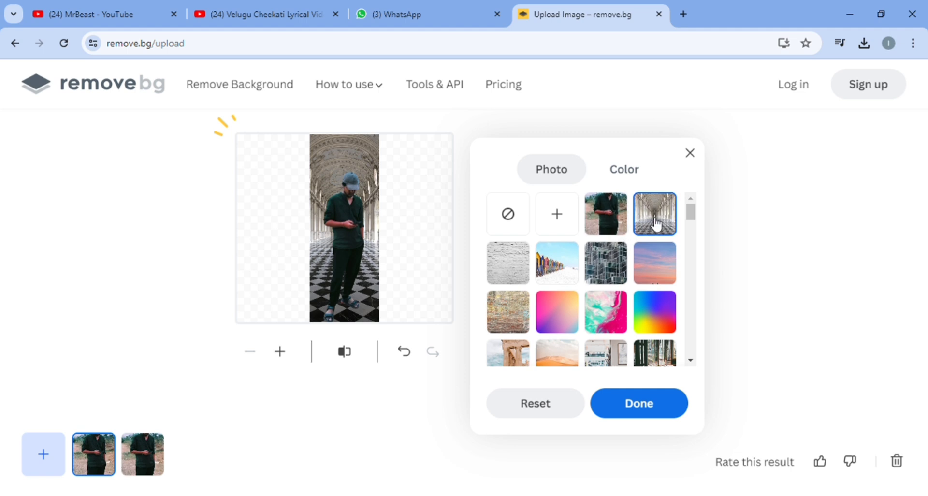
{"action": "left_click", "coordinate": [556, 219]}
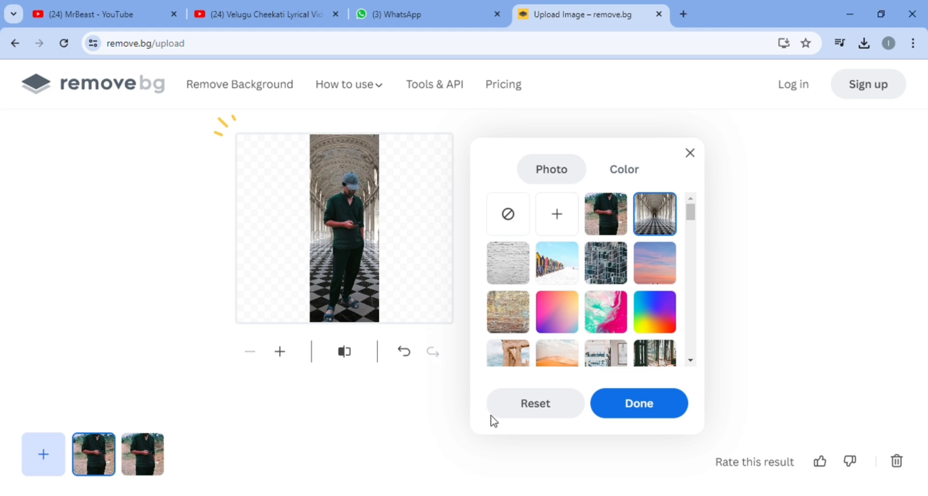
{"action": "left_click", "coordinate": [513, 219]}
{"action": "left_click", "coordinate": [691, 154]}
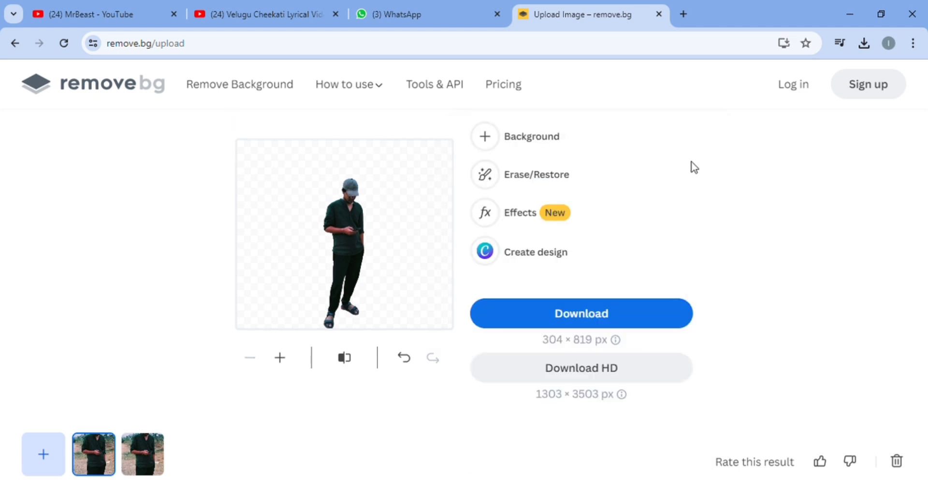
Look at the Erase/Restore brush options for the cutout and close them
{"action": "left_click", "coordinate": [488, 179]}
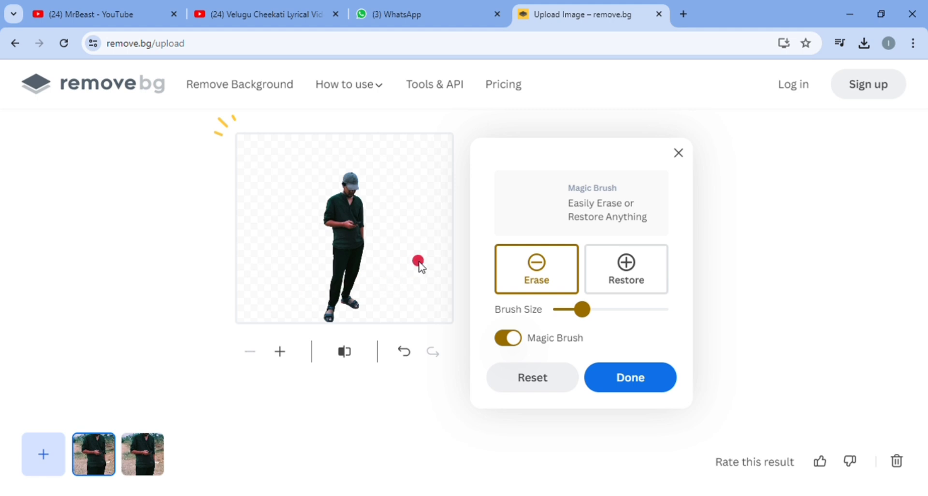
{"action": "left_click", "coordinate": [680, 154]}
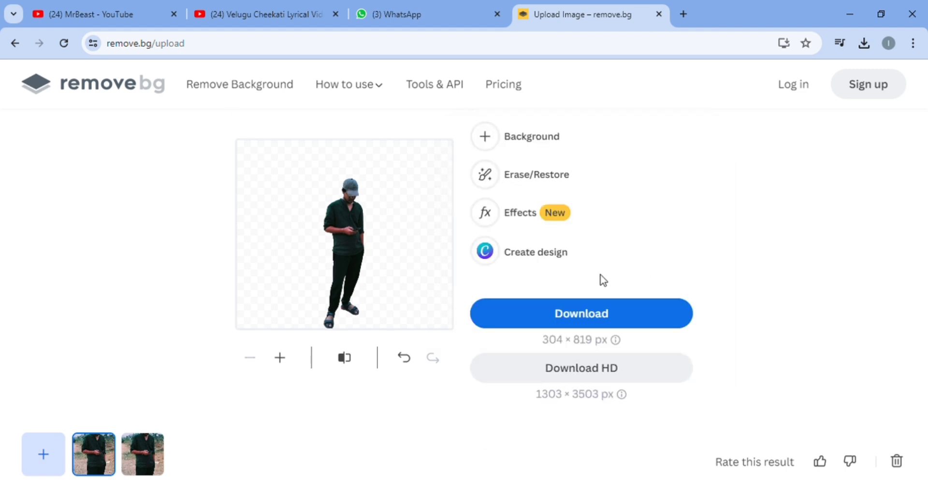
Add a shadow effect to the cutout, reduce its opacity to near the minimum and apply it
{"action": "left_click", "coordinate": [516, 218]}
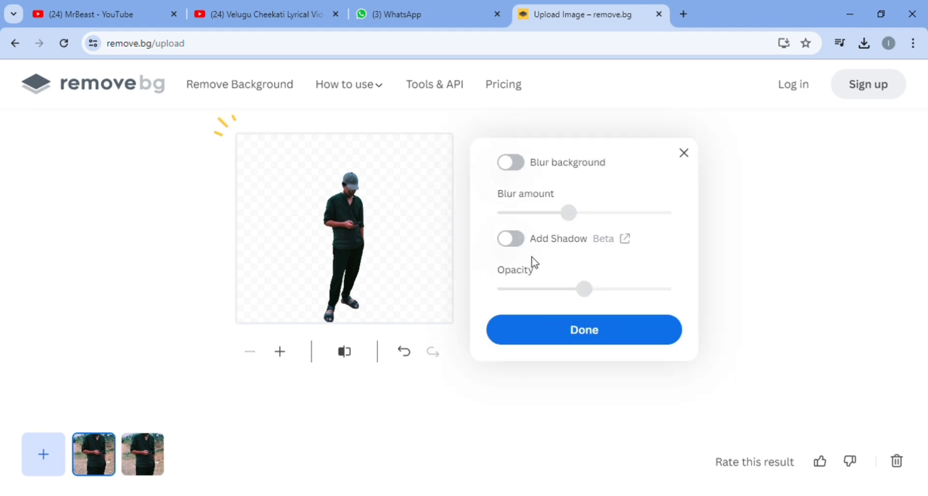
{"action": "left_click", "coordinate": [529, 245]}
{"action": "left_click", "coordinate": [529, 250]}
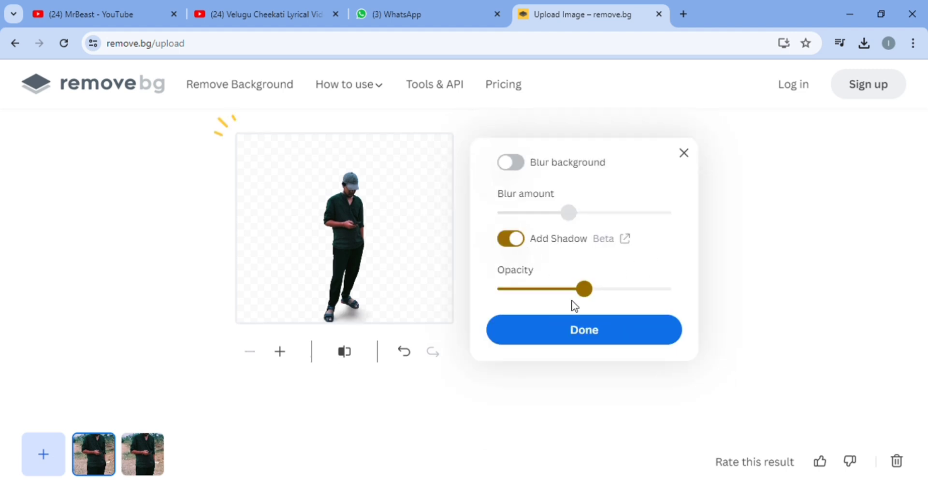
{"action": "left_click_drag", "start_coordinate": [601, 292], "coordinate": [517, 296]}
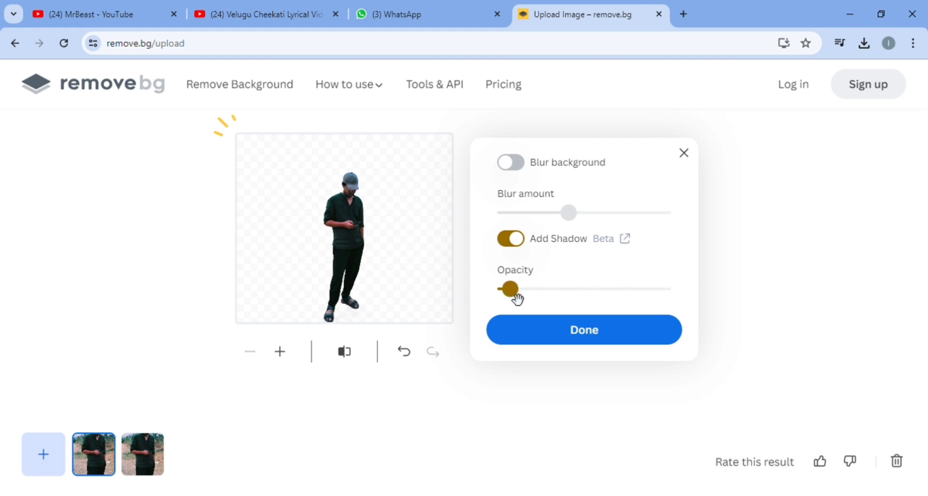
{"action": "left_click", "coordinate": [630, 338]}
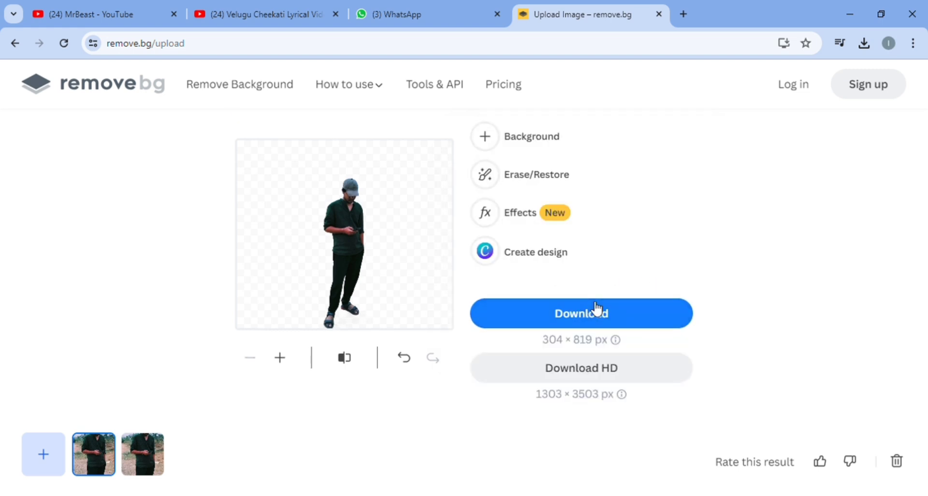
Send the cutout image to Canva as a new free design
{"action": "left_click", "coordinate": [533, 257]}
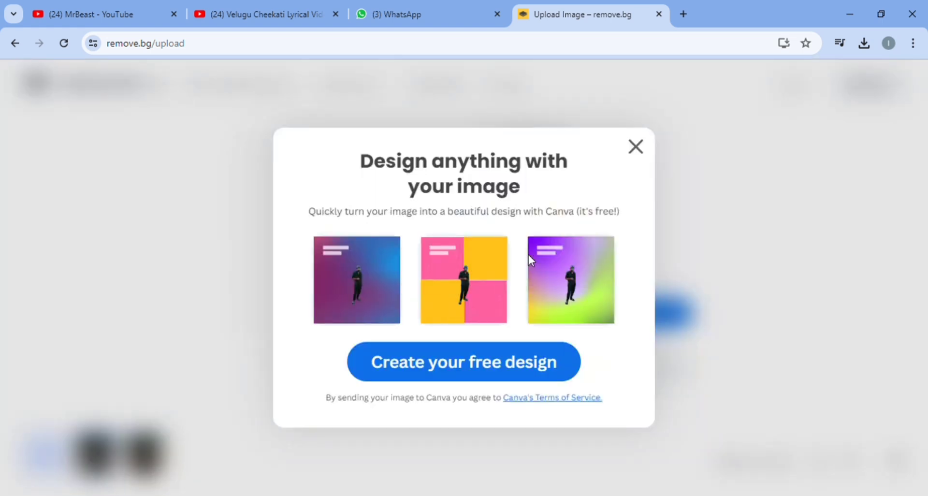
{"action": "left_click", "coordinate": [496, 368]}
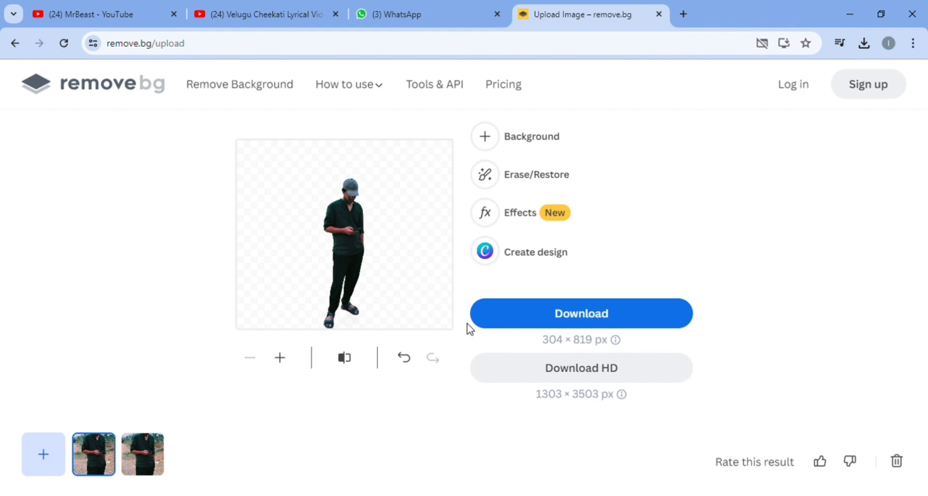
{"action": "left_click", "coordinate": [529, 257]}
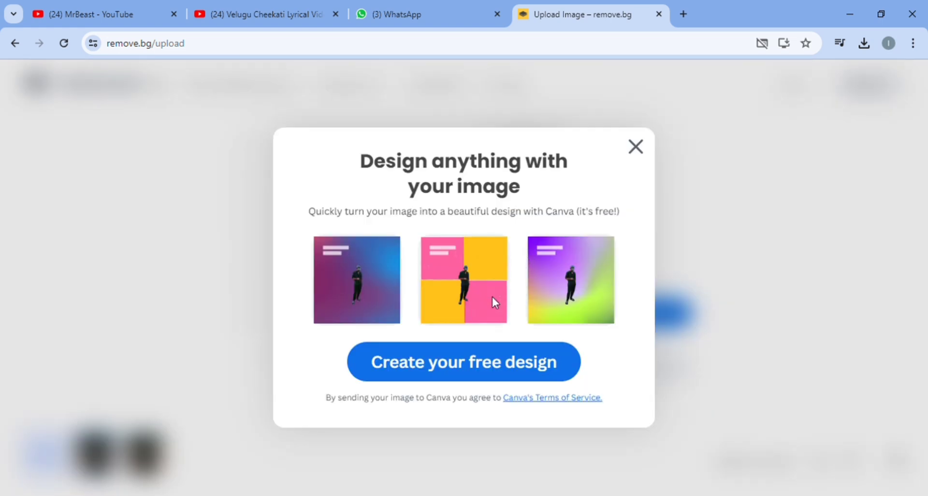
{"action": "left_click", "coordinate": [480, 374]}
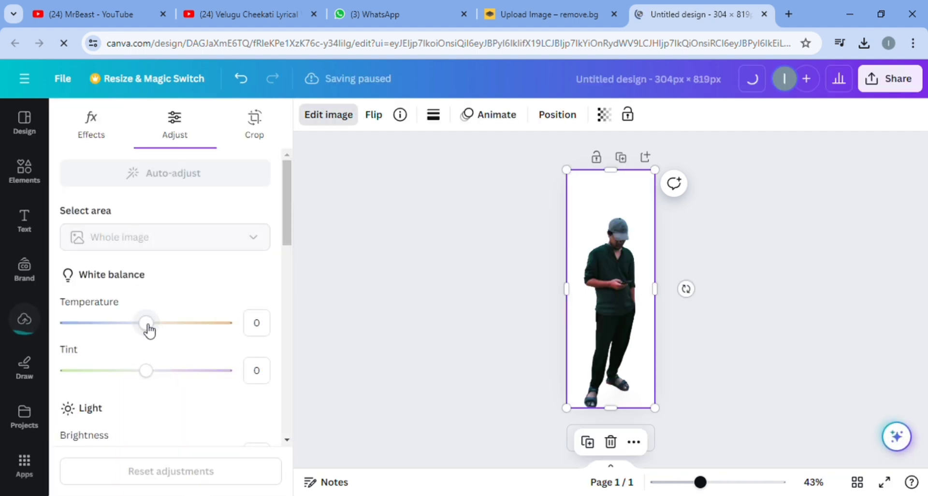
Set the image's white balance temperature to 2 and auto-adjust the whole image
{"action": "left_click_drag", "start_coordinate": [147, 327], "coordinate": [204, 334]}
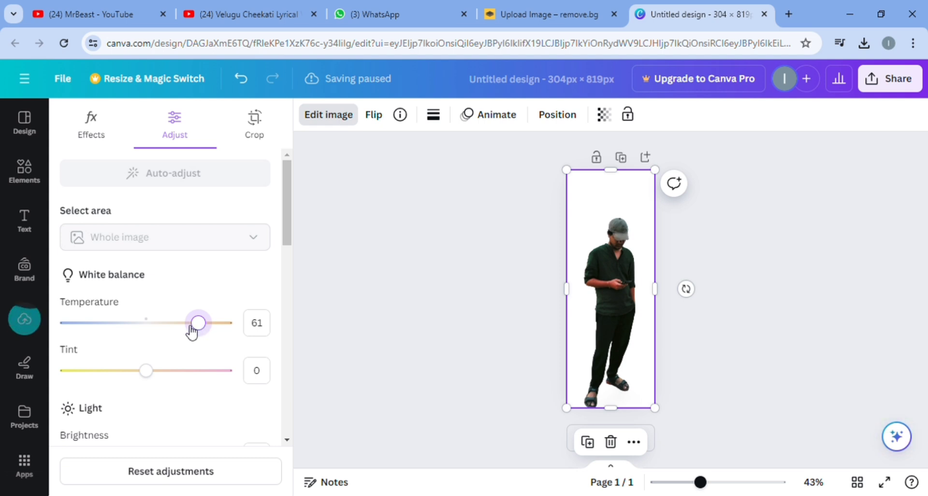
{"action": "left_click", "coordinate": [151, 322]}
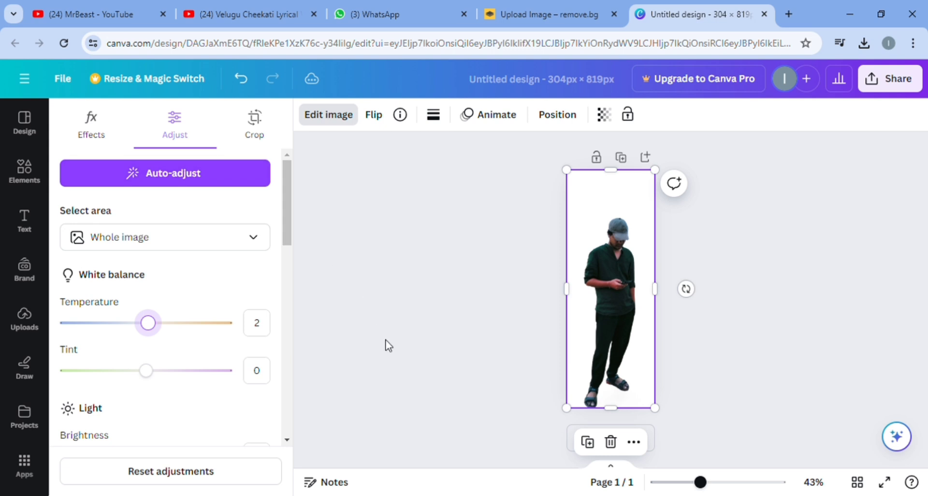
{"action": "left_click", "coordinate": [163, 187]}
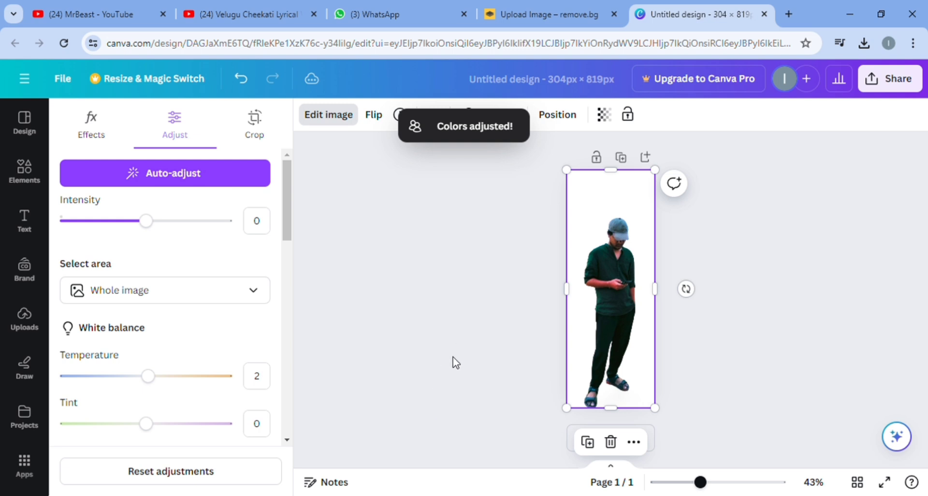
Try the Glow, Drop and Outline shadow effects on the cutout image
{"action": "left_click", "coordinate": [93, 123]}
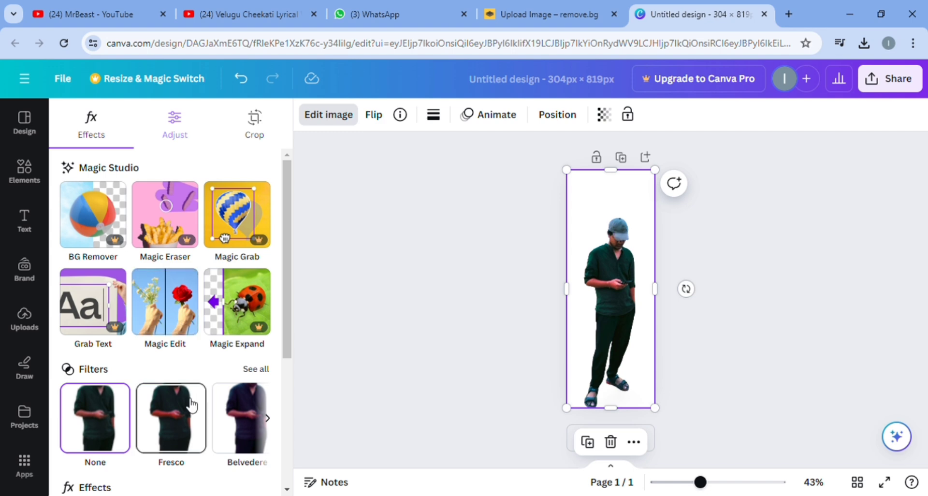
{"action": "scroll", "coordinate": [189, 397], "scroll_direction": "down", "scroll_amount": 1}
{"action": "scroll", "coordinate": [188, 396], "scroll_direction": "down", "scroll_amount": 1}
{"action": "scroll", "coordinate": [184, 325], "scroll_direction": "down", "scroll_amount": 1}
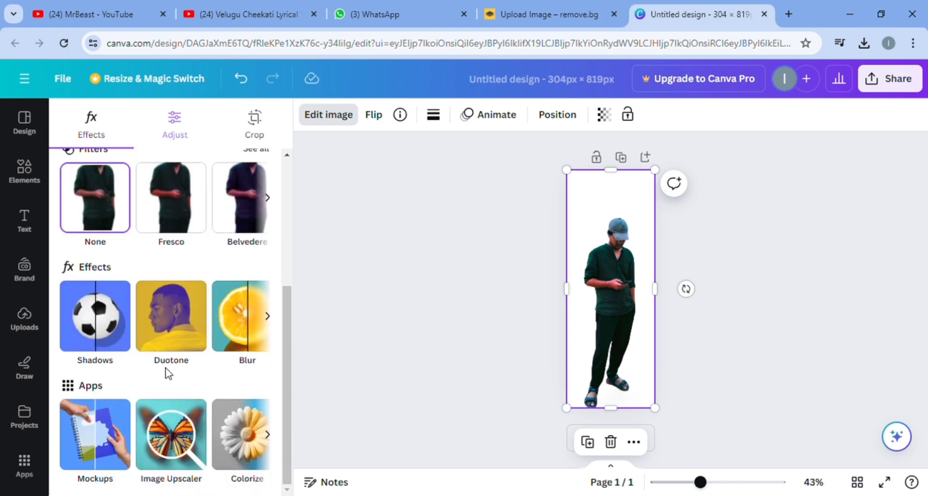
{"action": "left_click", "coordinate": [124, 332]}
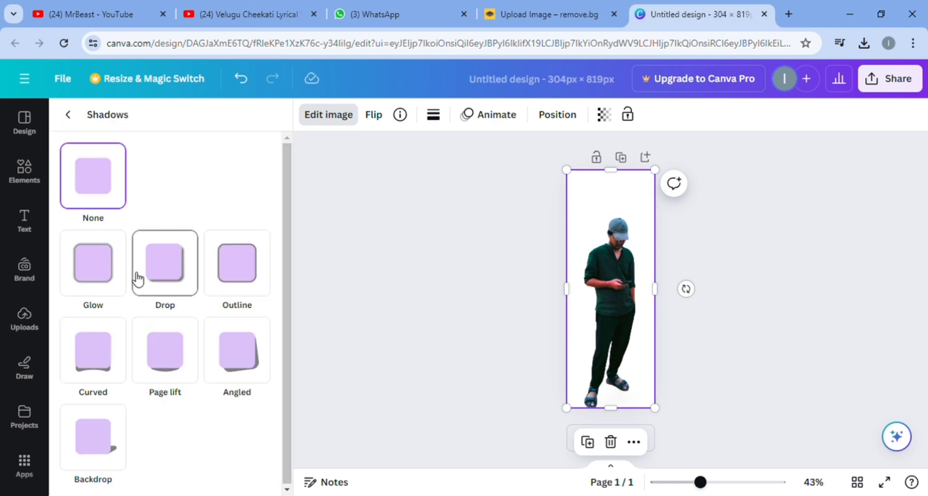
{"action": "left_click", "coordinate": [110, 282]}
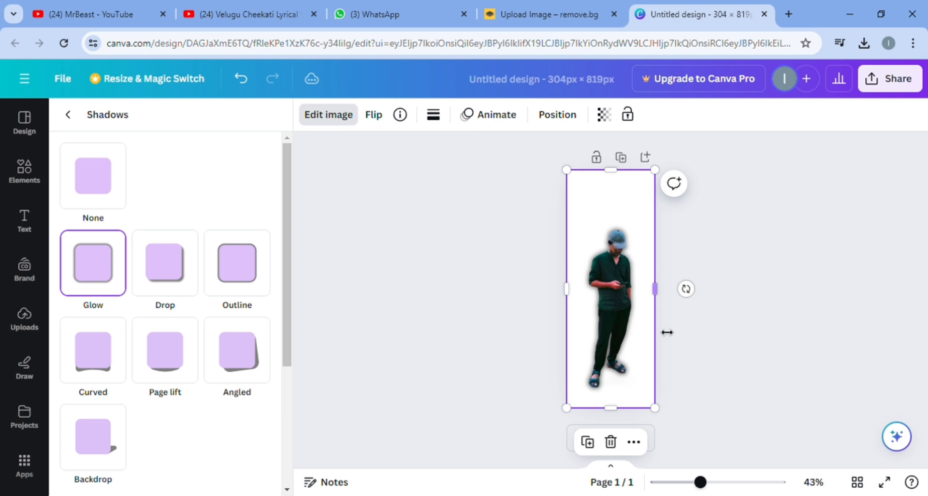
{"action": "left_click", "coordinate": [179, 289]}
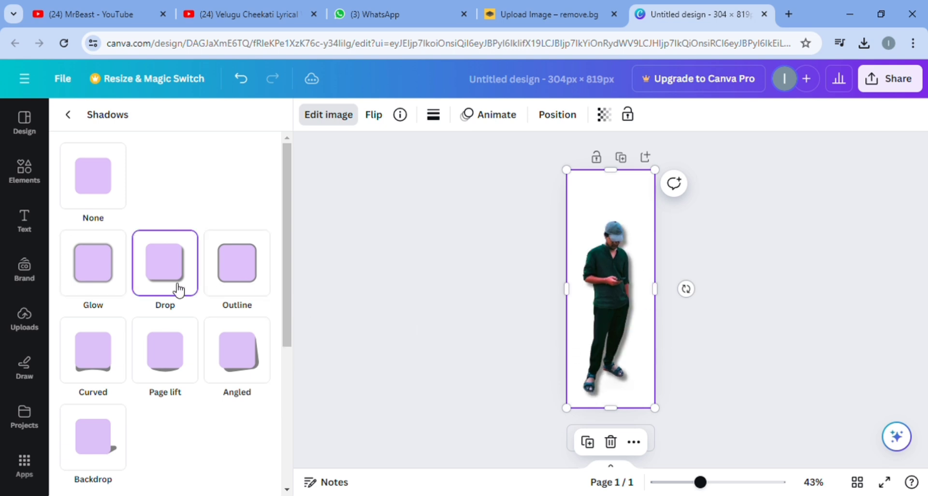
{"action": "left_click", "coordinate": [245, 272]}
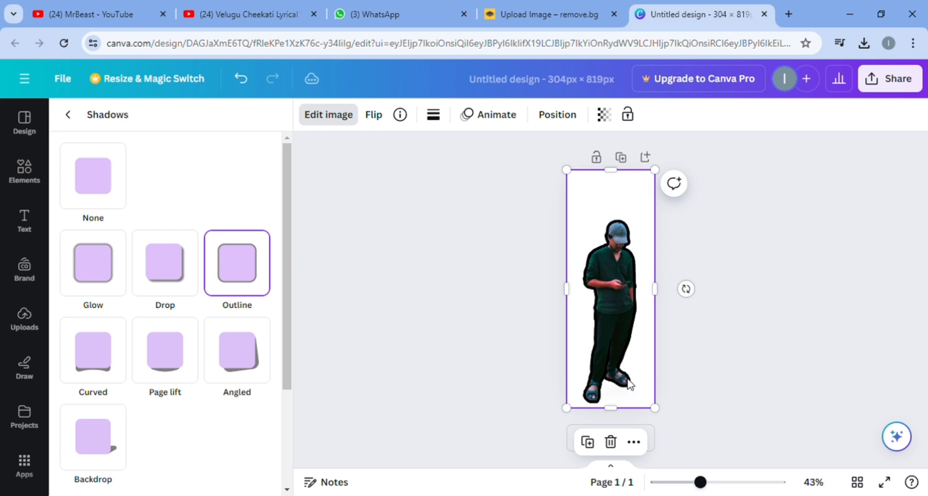
{"action": "left_click", "coordinate": [68, 114]}
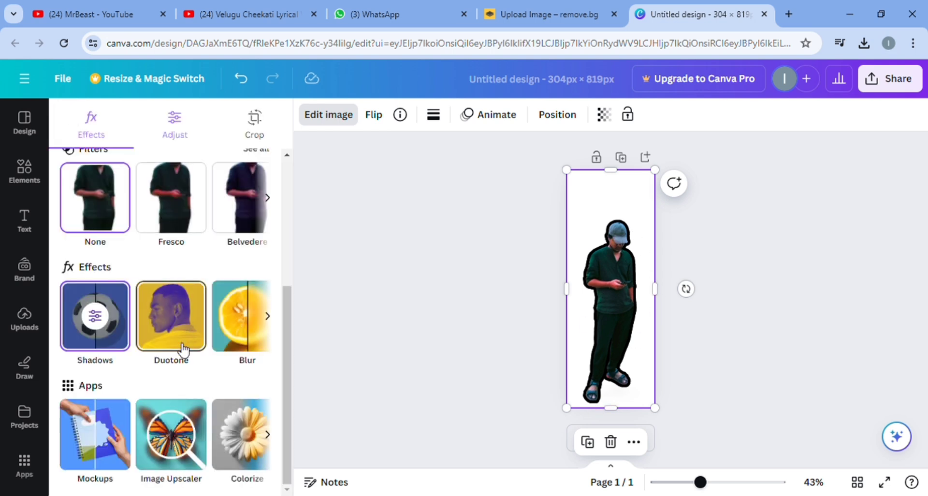
Change the image's shadow style to Glow and return to the effects overview
{"action": "left_click", "coordinate": [103, 331]}
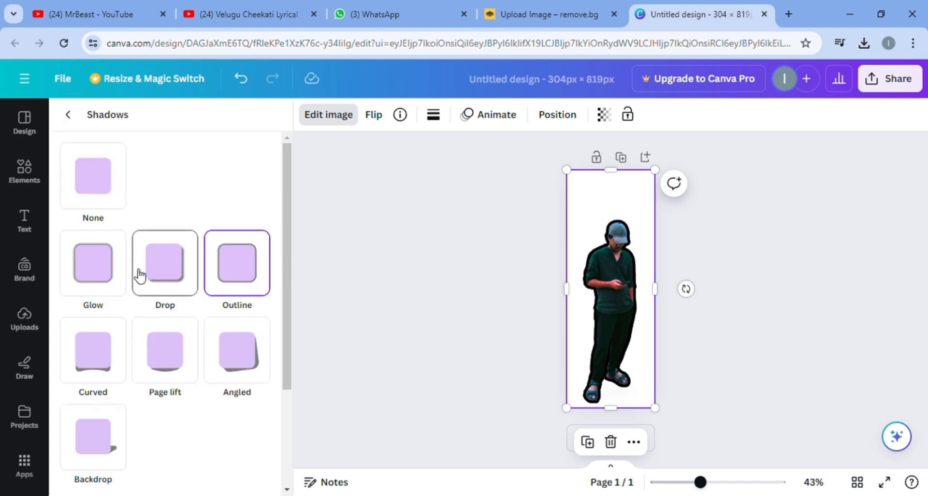
{"action": "left_click", "coordinate": [108, 269]}
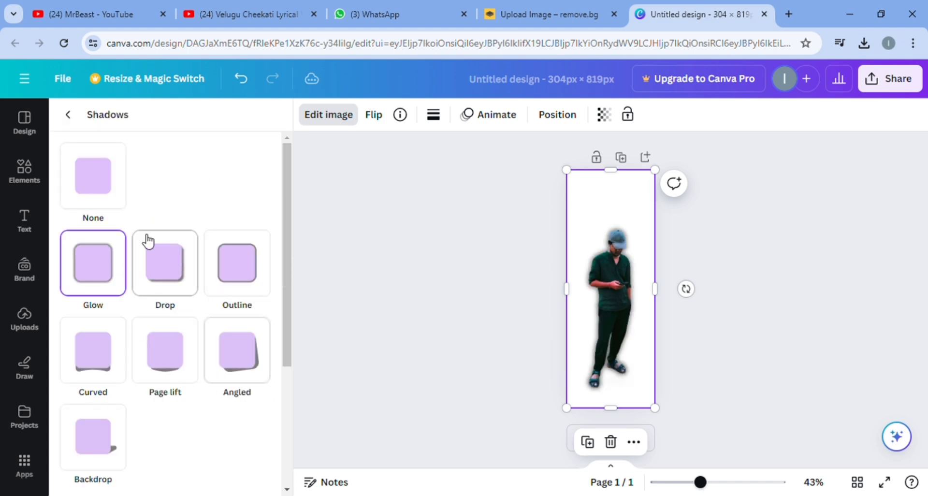
{"action": "left_click", "coordinate": [69, 115]}
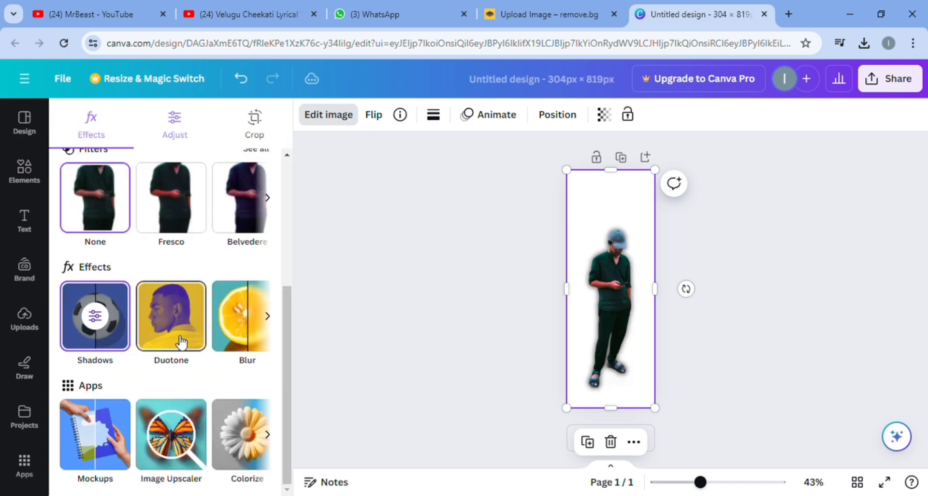
{"action": "scroll", "coordinate": [195, 332], "scroll_direction": "up", "scroll_amount": 4}
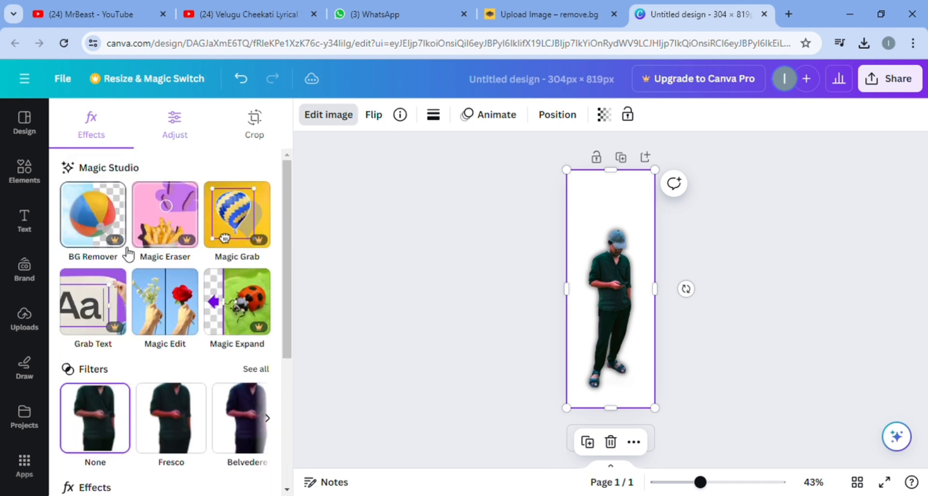
Browse the suggested design templates for the page
{"action": "left_click", "coordinate": [26, 128]}
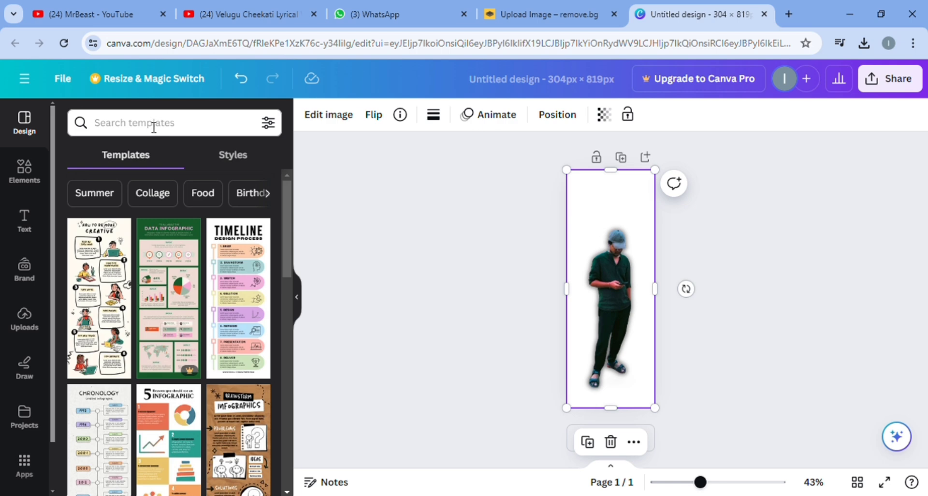
{"action": "left_click", "coordinate": [552, 13]}
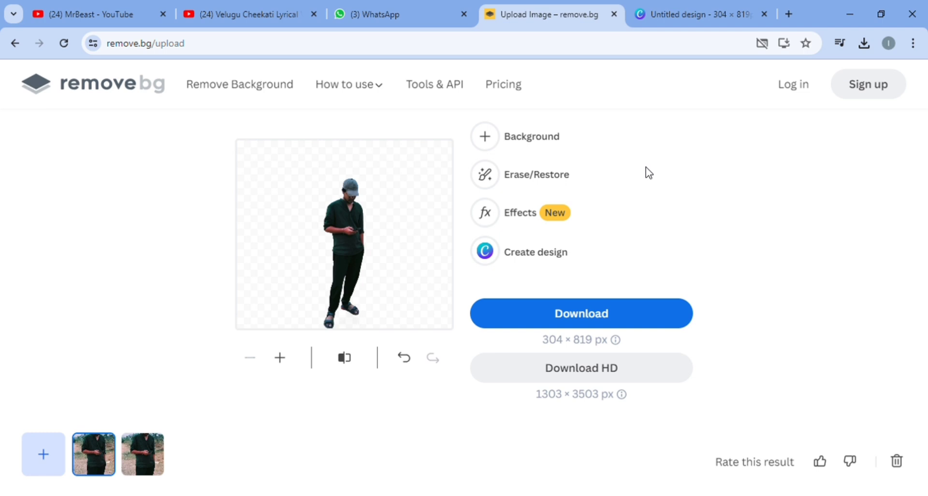
{"action": "left_click", "coordinate": [710, 14]}
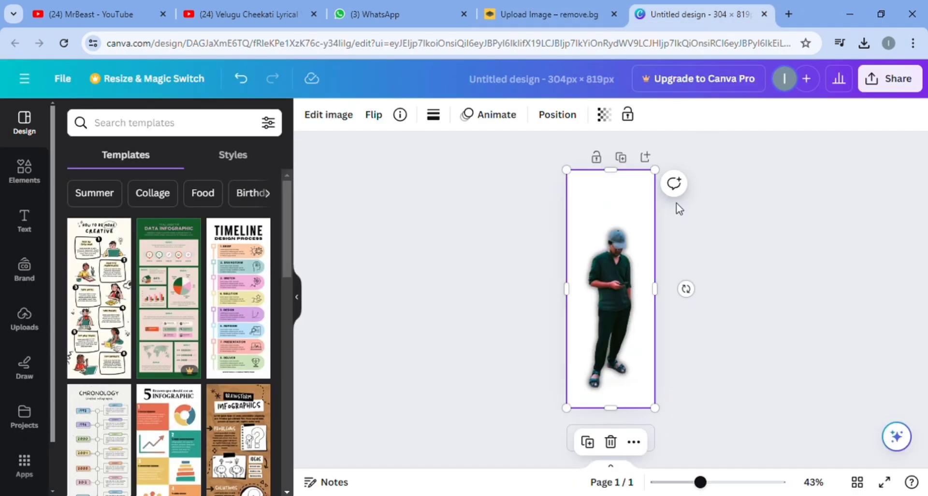
{"action": "scroll", "coordinate": [175, 438], "scroll_direction": "down", "scroll_amount": 10}
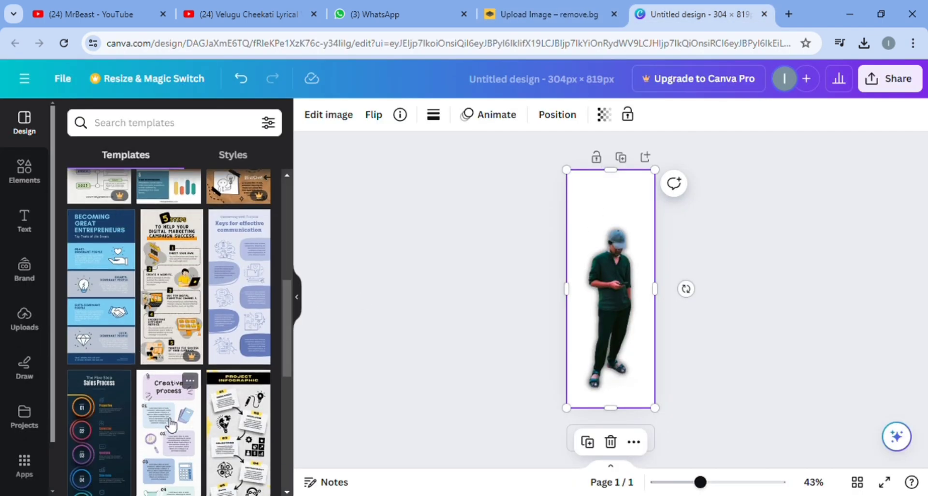
{"action": "scroll", "coordinate": [174, 437], "scroll_direction": "down", "scroll_amount": 5}
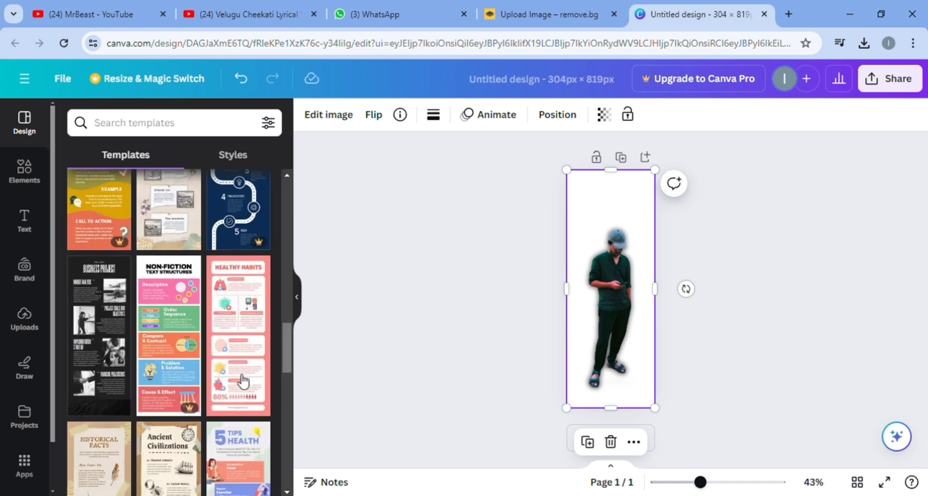
{"action": "scroll", "coordinate": [181, 360], "scroll_direction": "down", "scroll_amount": 5}
Search the templates for "forest"
{"action": "left_click", "coordinate": [150, 127]}
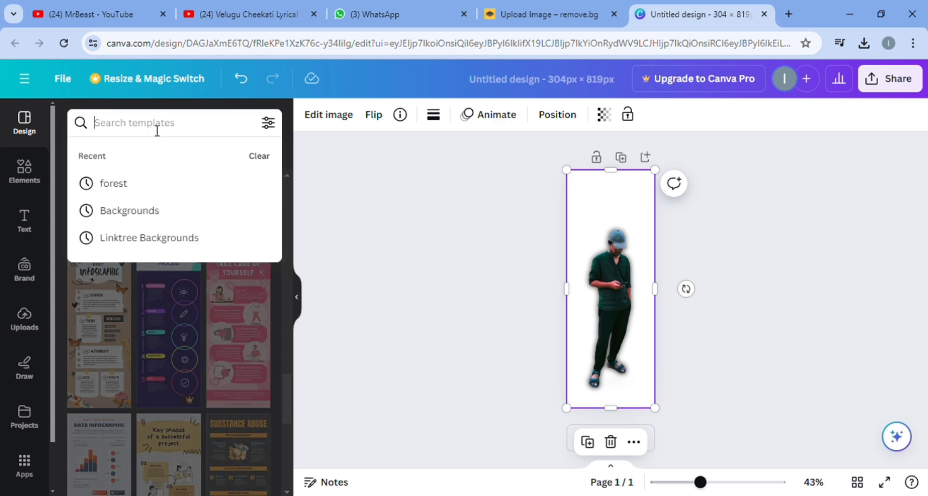
{"action": "type", "text": "fores"}
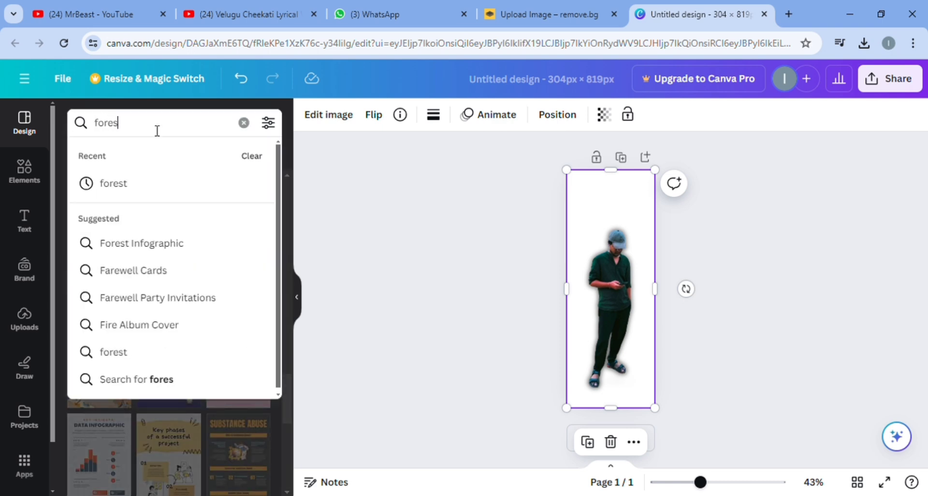
{"action": "type", "text": "t"}
{"action": "key", "text": "Return"}
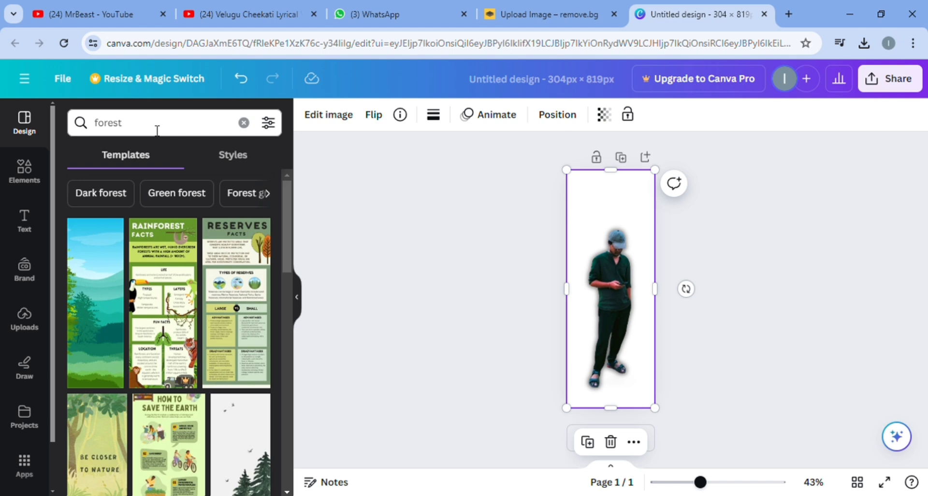
Look through the forest templates and open the Rimberio Trail rack card with the forest bridge photo
{"action": "scroll", "coordinate": [180, 433], "scroll_direction": "down", "scroll_amount": 15}
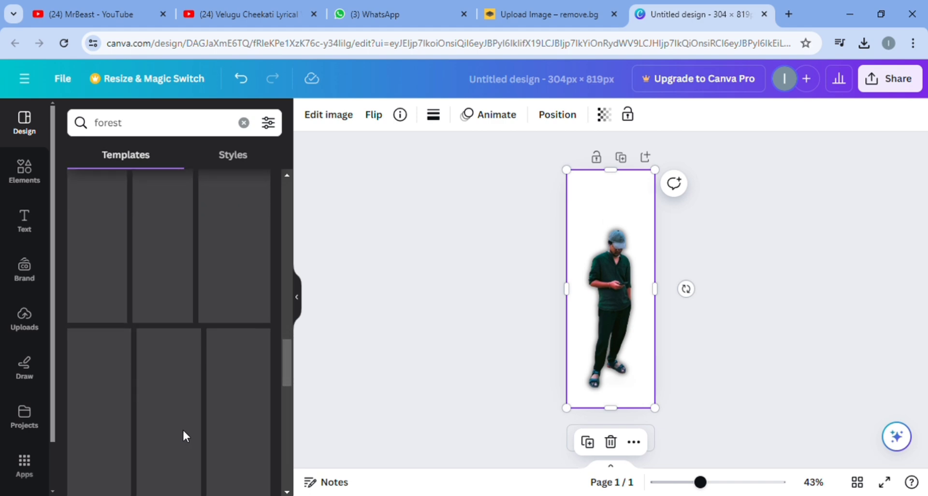
{"action": "scroll", "coordinate": [183, 428], "scroll_direction": "down", "scroll_amount": 5}
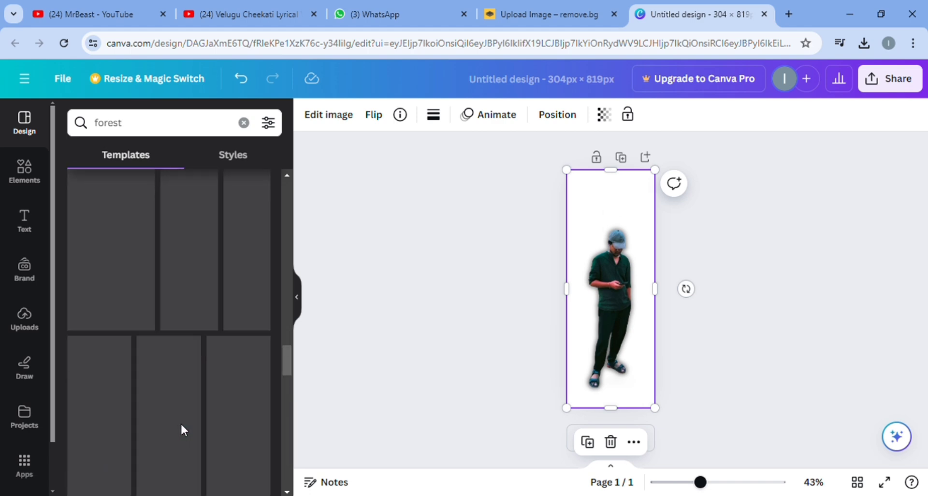
{"action": "scroll", "coordinate": [188, 432], "scroll_direction": "down", "scroll_amount": 10}
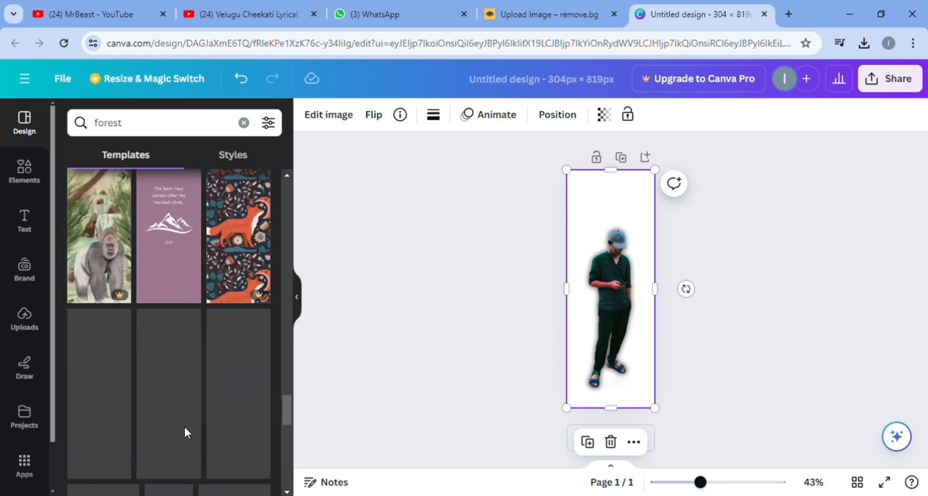
{"action": "scroll", "coordinate": [228, 395], "scroll_direction": "down", "scroll_amount": 5}
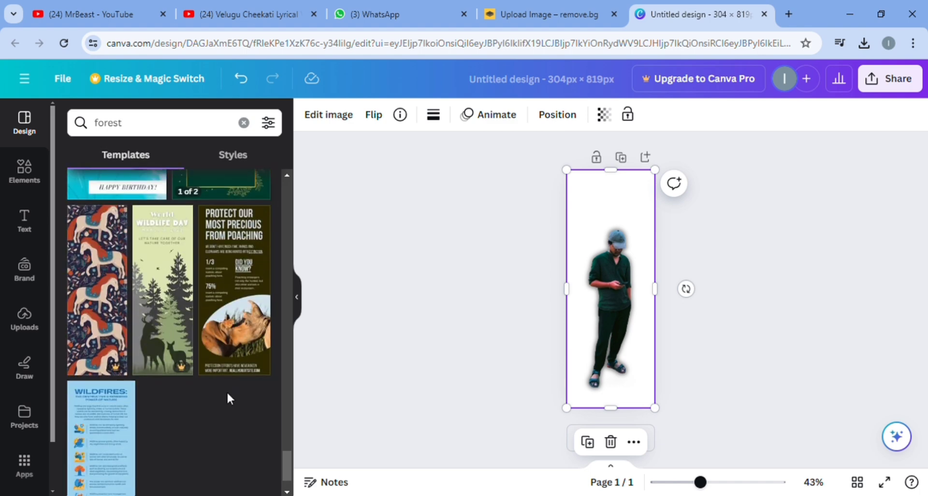
{"action": "scroll", "coordinate": [227, 405], "scroll_direction": "down", "scroll_amount": 10}
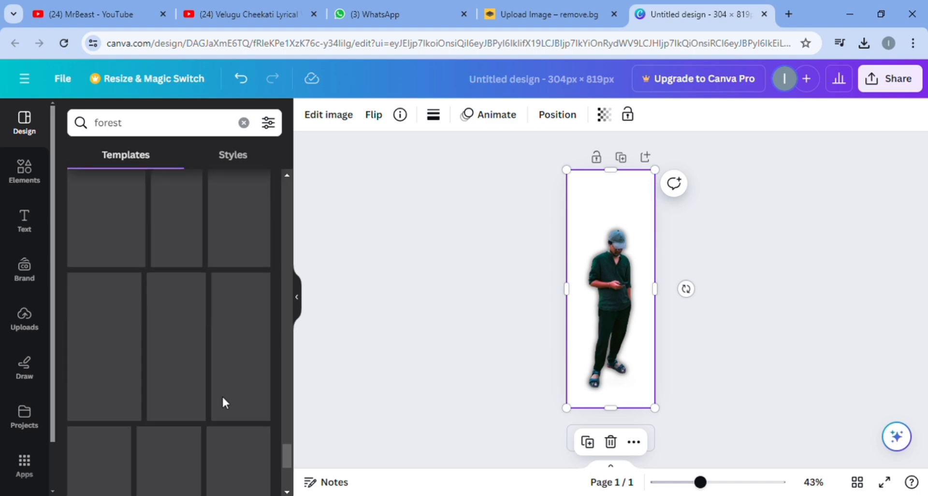
{"action": "scroll", "coordinate": [196, 360], "scroll_direction": "down", "scroll_amount": 10}
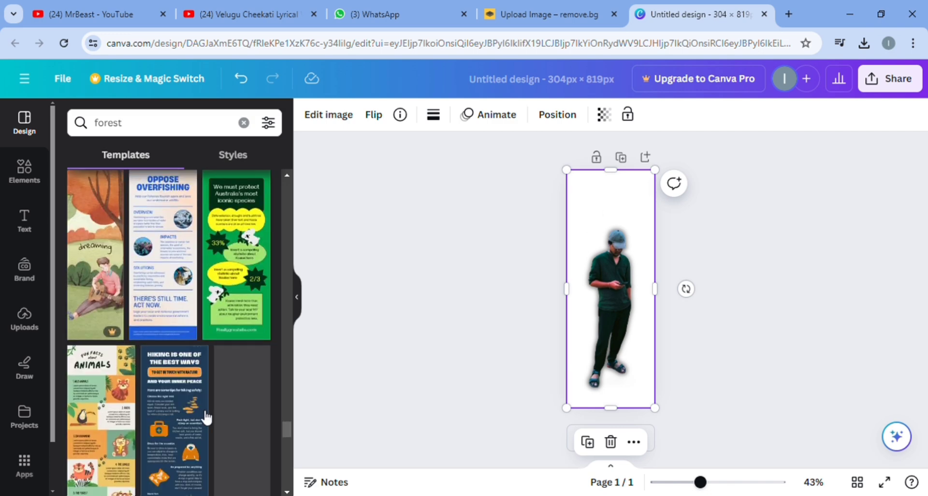
{"action": "scroll", "coordinate": [203, 415], "scroll_direction": "down", "scroll_amount": 2}
{"action": "scroll", "coordinate": [206, 420], "scroll_direction": "down", "scroll_amount": 5}
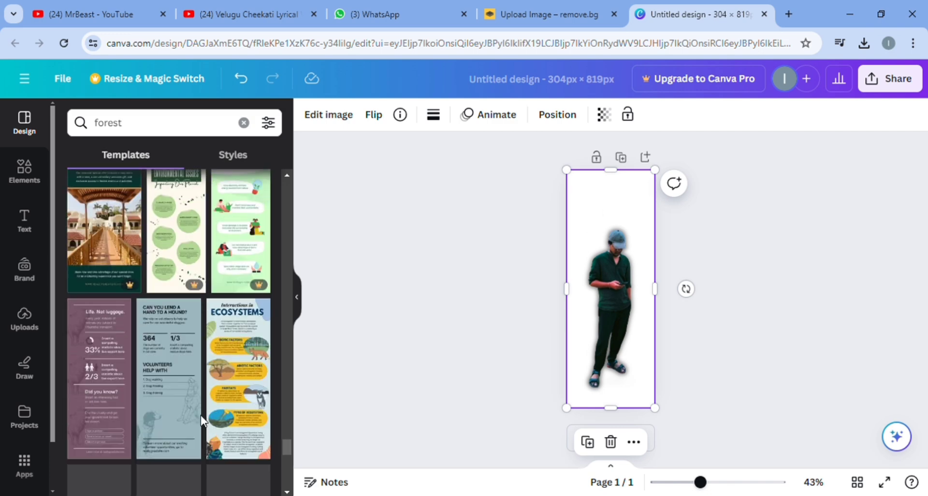
{"action": "scroll", "coordinate": [207, 422], "scroll_direction": "up", "scroll_amount": 1}
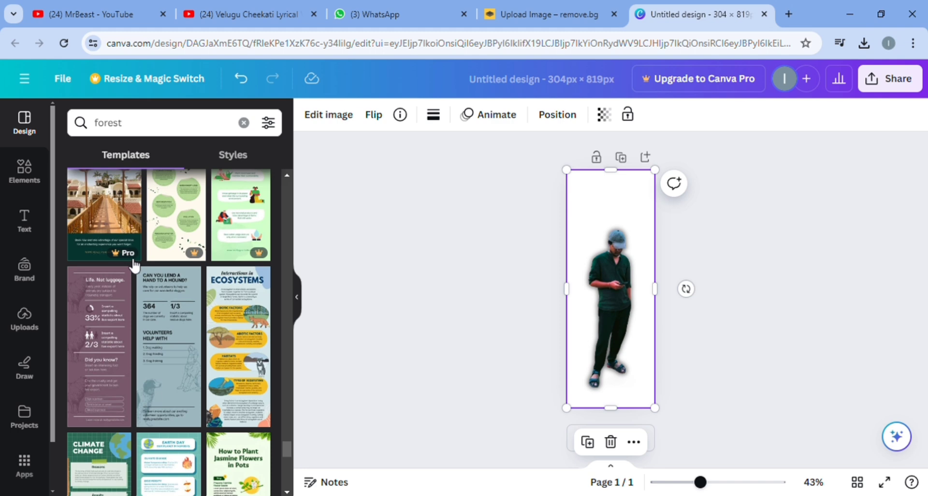
{"action": "scroll", "coordinate": [181, 394], "scroll_direction": "down", "scroll_amount": 4}
{"action": "scroll", "coordinate": [187, 409], "scroll_direction": "down", "scroll_amount": 2}
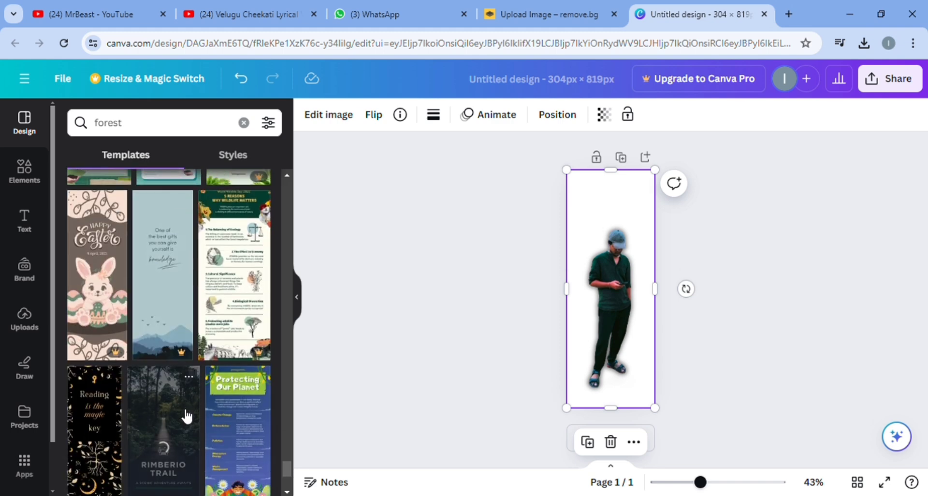
{"action": "scroll", "coordinate": [186, 435], "scroll_direction": "down", "scroll_amount": 3}
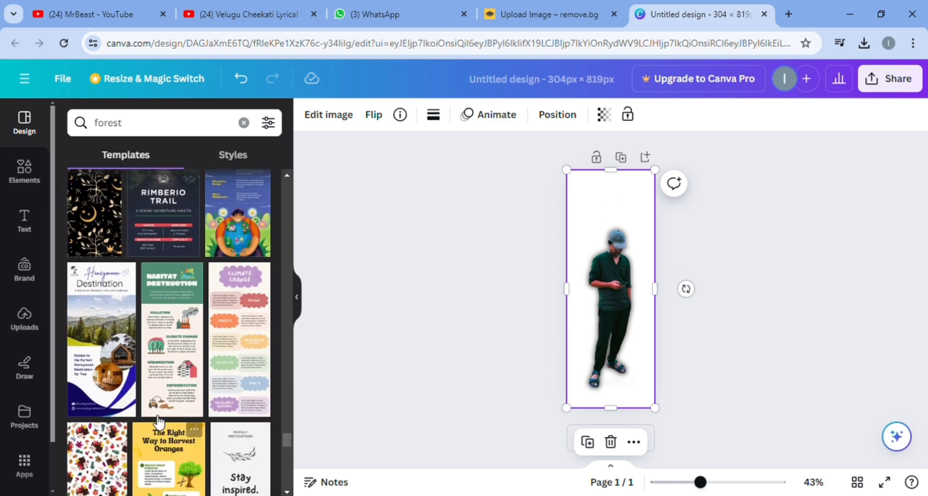
{"action": "scroll", "coordinate": [194, 408], "scroll_direction": "down", "scroll_amount": 6}
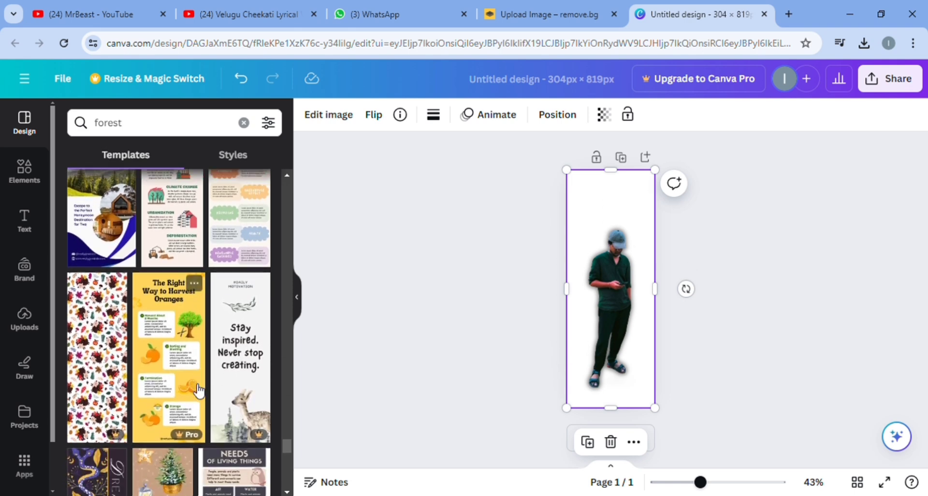
{"action": "scroll", "coordinate": [195, 409], "scroll_direction": "down", "scroll_amount": 5}
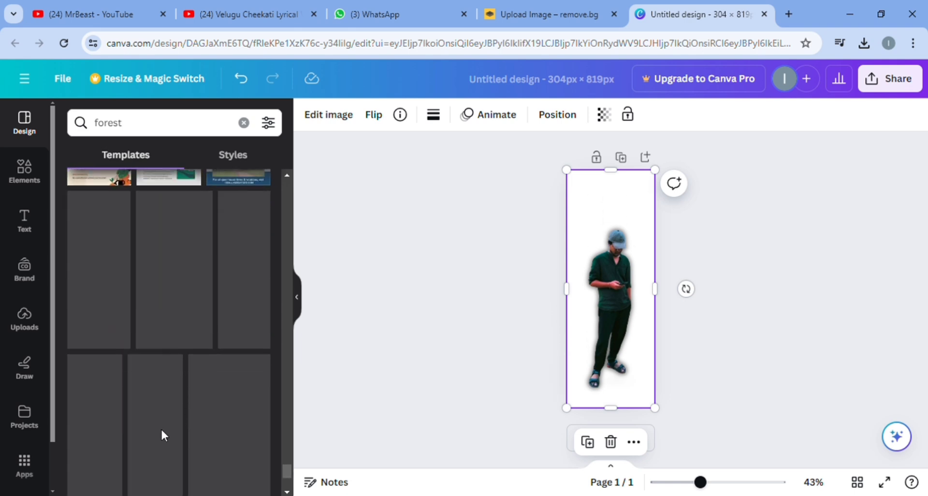
{"action": "scroll", "coordinate": [196, 428], "scroll_direction": "down", "scroll_amount": 6}
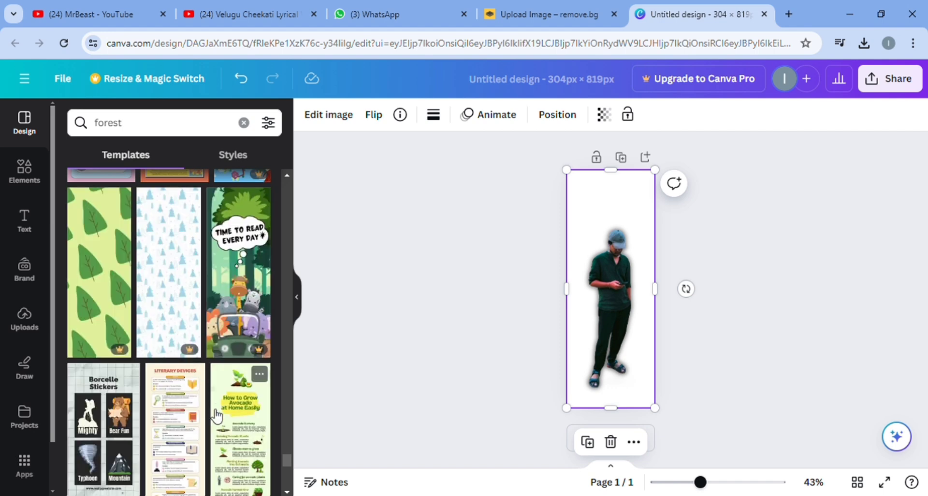
{"action": "scroll", "coordinate": [218, 402], "scroll_direction": "down", "scroll_amount": 5}
{"action": "scroll", "coordinate": [216, 401], "scroll_direction": "down", "scroll_amount": 5}
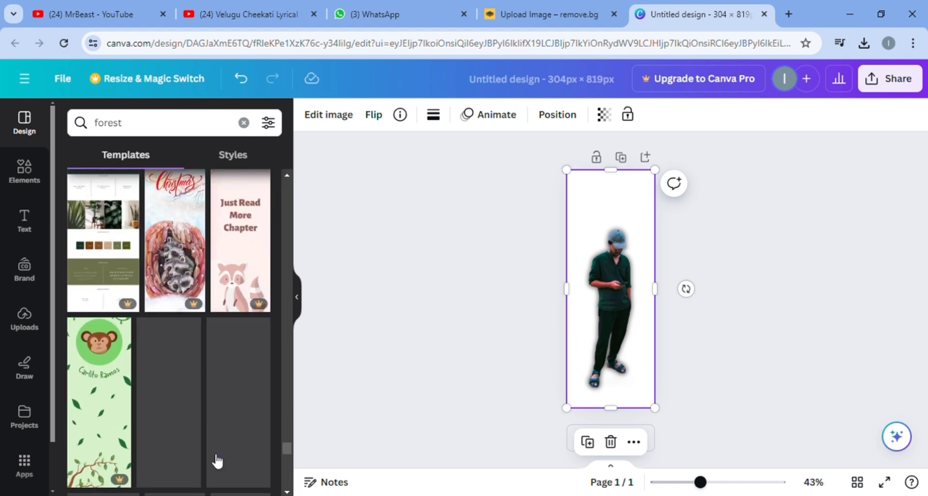
{"action": "scroll", "coordinate": [199, 387], "scroll_direction": "down", "scroll_amount": 2}
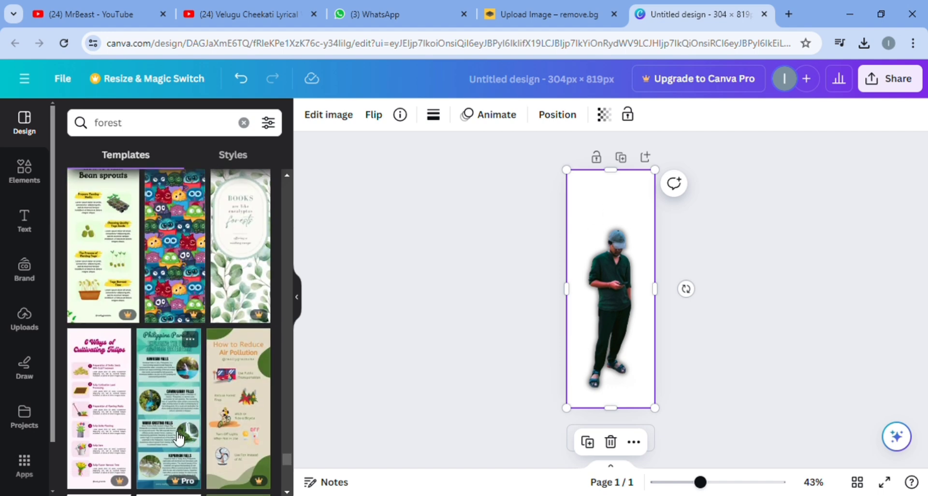
{"action": "scroll", "coordinate": [182, 401], "scroll_direction": "down", "scroll_amount": 5}
{"action": "scroll", "coordinate": [177, 408], "scroll_direction": "down", "scroll_amount": 3}
{"action": "scroll", "coordinate": [176, 408], "scroll_direction": "down", "scroll_amount": 8}
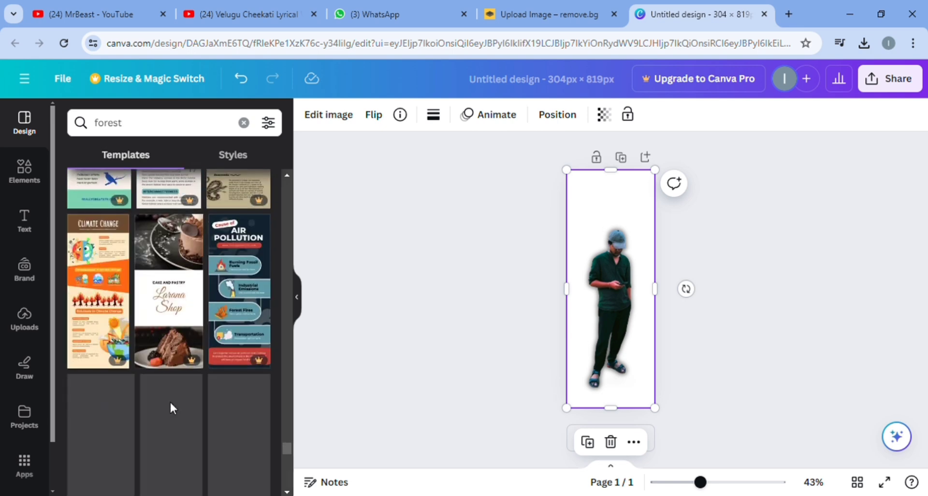
{"action": "scroll", "coordinate": [177, 412], "scroll_direction": "down", "scroll_amount": 10}
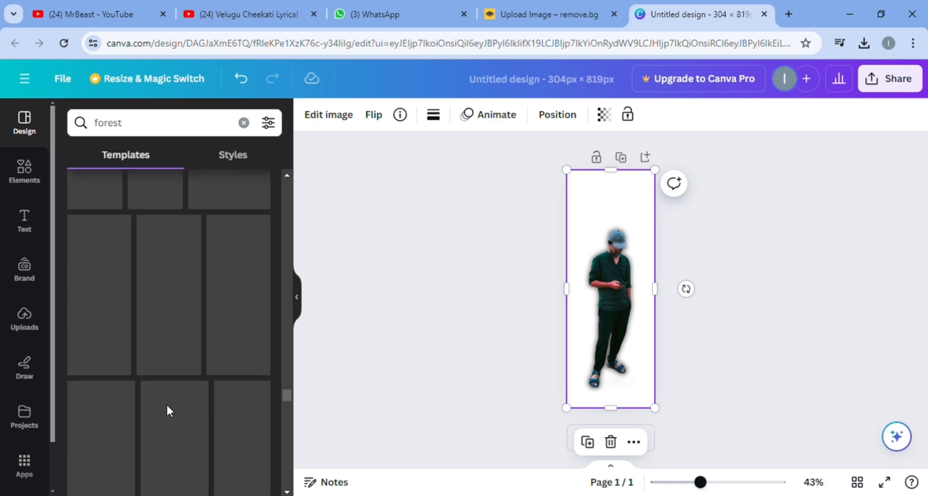
{"action": "scroll", "coordinate": [176, 349], "scroll_direction": "down", "scroll_amount": 5}
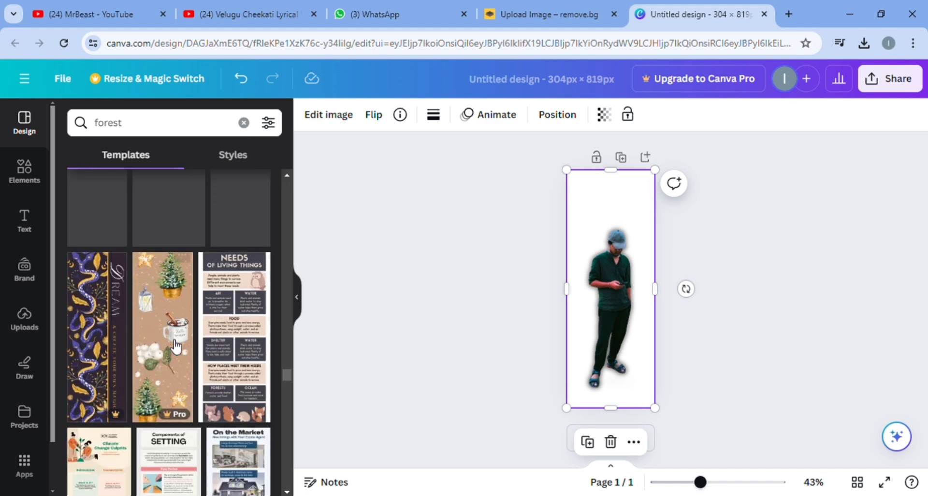
{"action": "scroll", "coordinate": [177, 348], "scroll_direction": "down", "scroll_amount": 5}
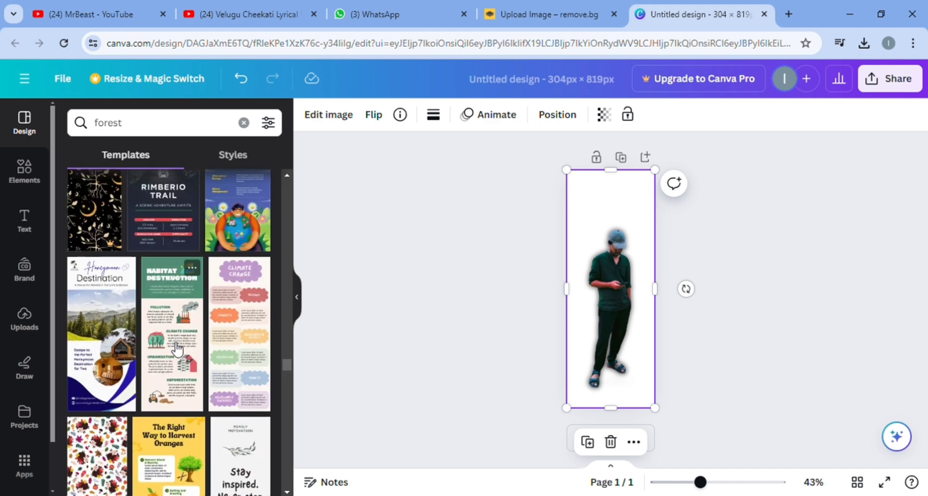
{"action": "scroll", "coordinate": [197, 357], "scroll_direction": "down", "scroll_amount": 5}
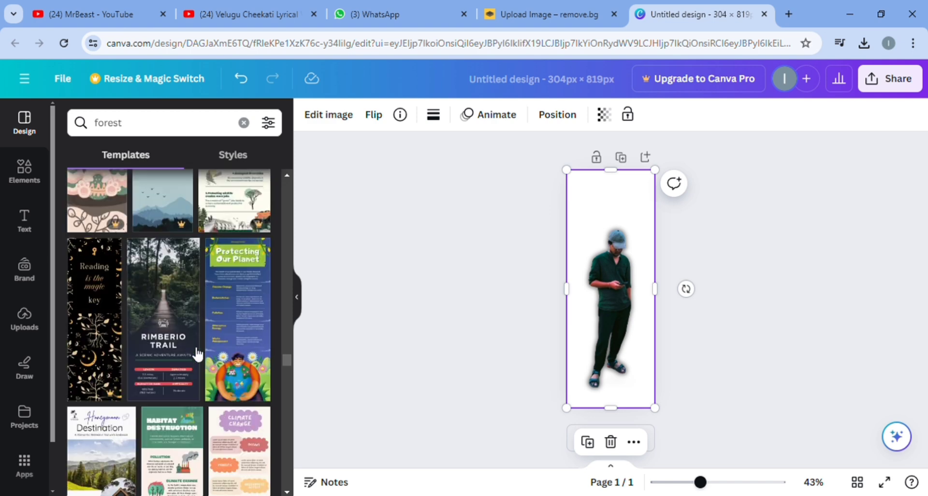
{"action": "scroll", "coordinate": [177, 311], "scroll_direction": "up", "scroll_amount": 1}
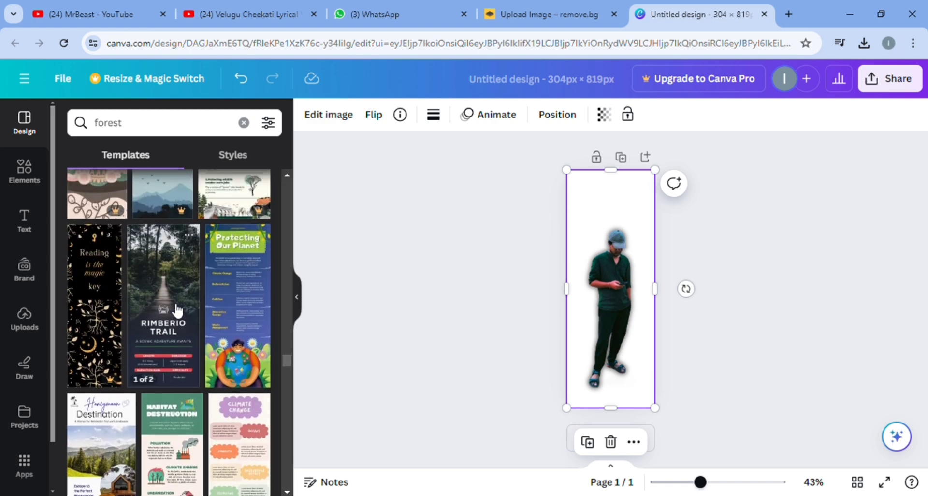
{"action": "left_click", "coordinate": [166, 298]}
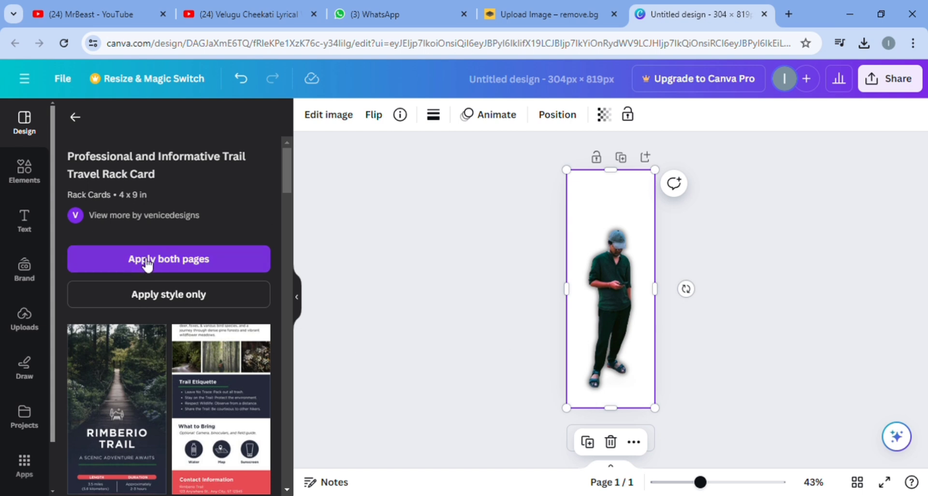
Apply only the trail template's style to the page and delete the added heading and subheading text
{"action": "left_click", "coordinate": [195, 298]}
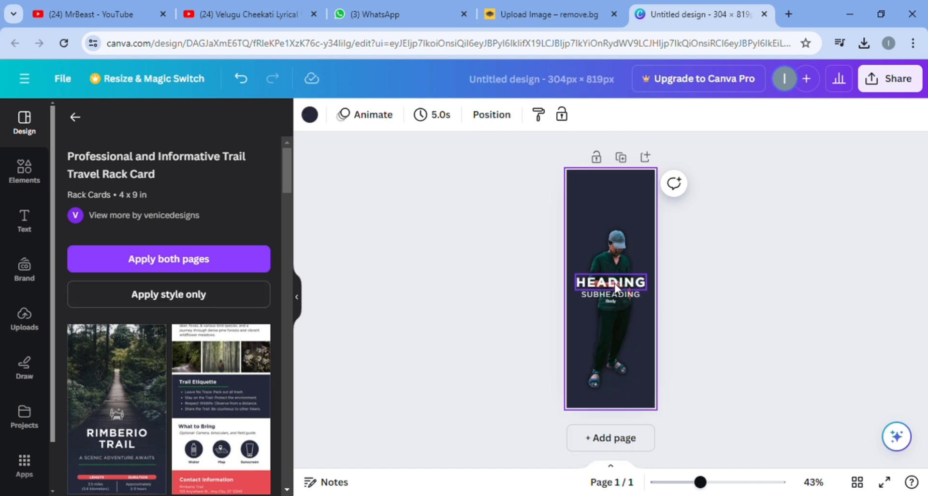
{"action": "left_click", "coordinate": [615, 287]}
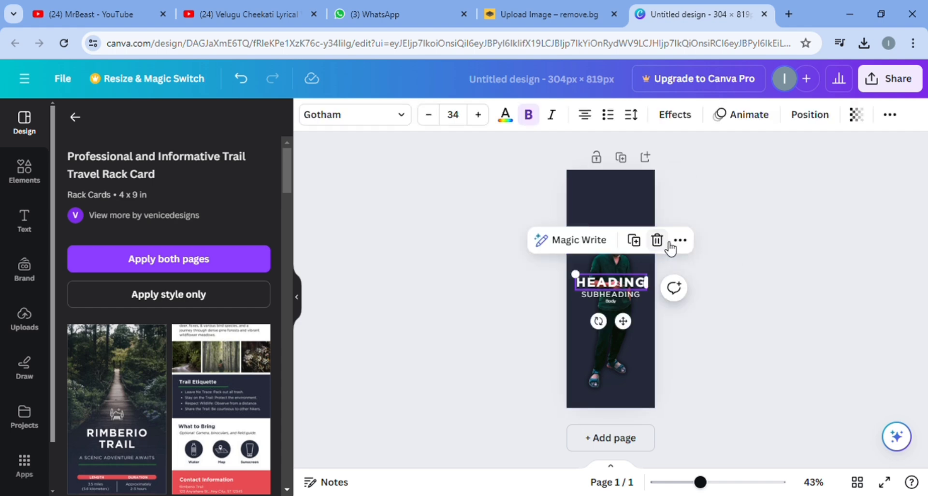
{"action": "left_click", "coordinate": [657, 240]}
{"action": "left_click", "coordinate": [626, 296]}
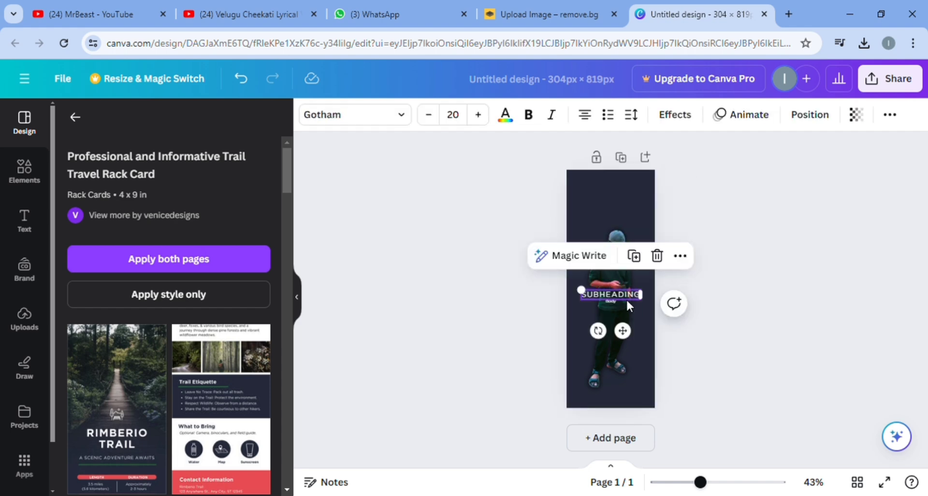
{"action": "left_click", "coordinate": [657, 256]}
Apply both pages of the trail template, replacing all existing pages and opting not to show the replacement confirmation again
{"action": "left_click", "coordinate": [183, 265]}
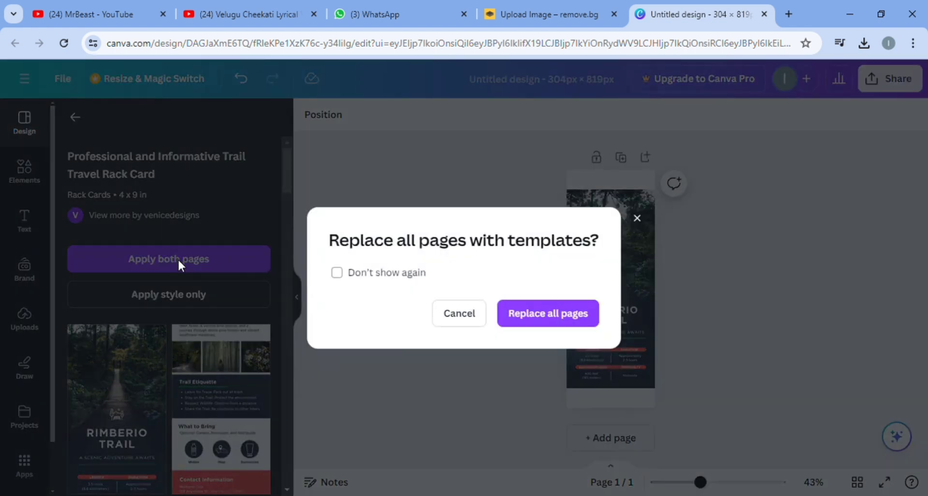
{"action": "left_click", "coordinate": [342, 275]}
{"action": "left_click", "coordinate": [541, 323]}
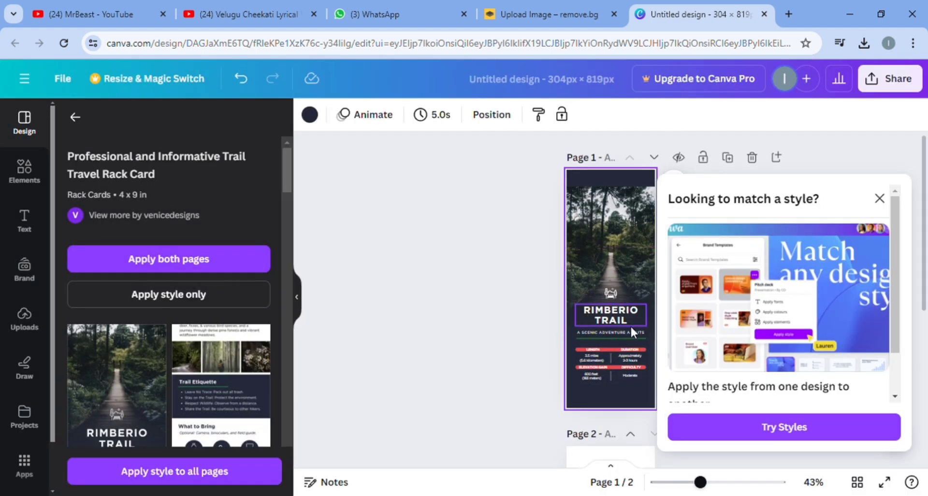
Review the two applied template pages, undo their application and dismiss the style-matching suggestion
{"action": "scroll", "coordinate": [526, 371], "scroll_direction": "down", "scroll_amount": 5}
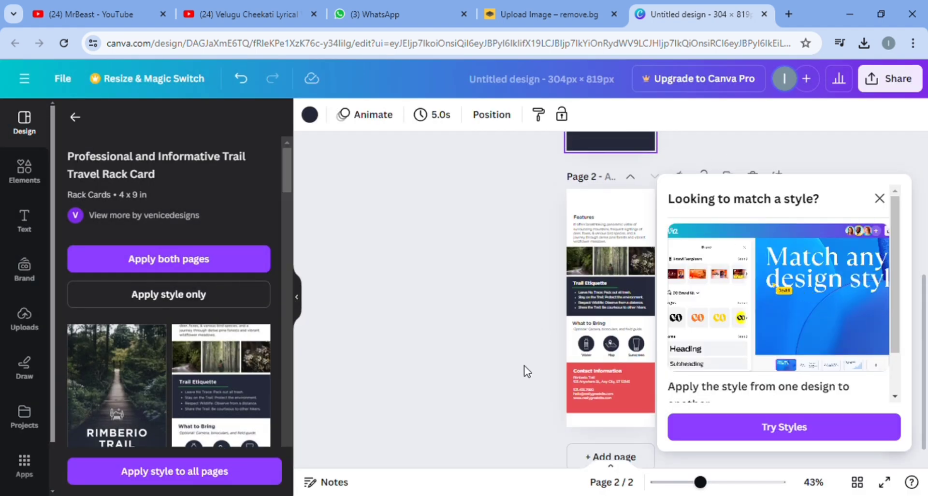
{"action": "scroll", "coordinate": [527, 372], "scroll_direction": "up", "scroll_amount": 4}
{"action": "scroll", "coordinate": [526, 372], "scroll_direction": "down", "scroll_amount": 4}
{"action": "scroll", "coordinate": [526, 371], "scroll_direction": "up", "scroll_amount": 5}
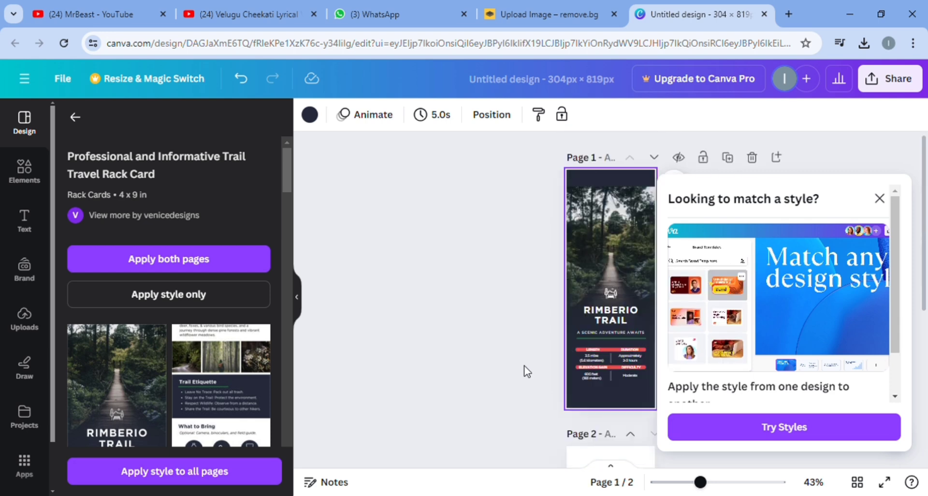
{"action": "key", "text": "ctrl+z"}
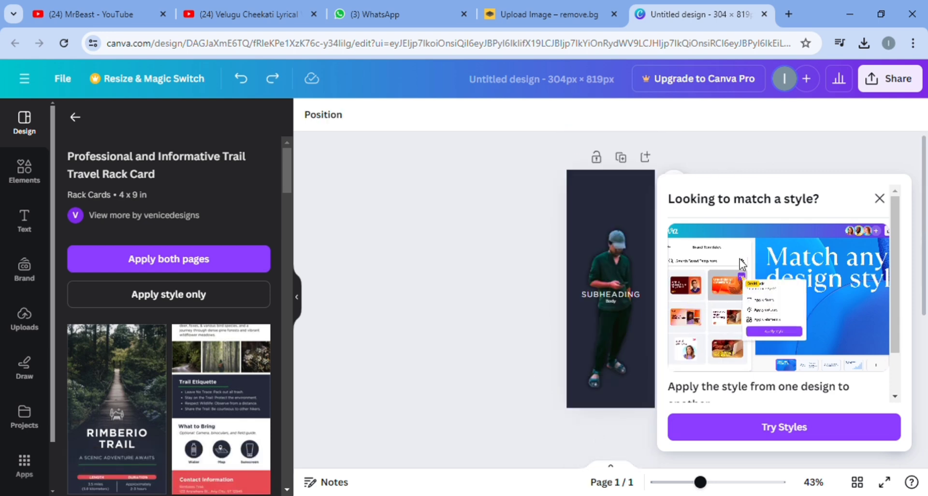
{"action": "left_click", "coordinate": [880, 199]}
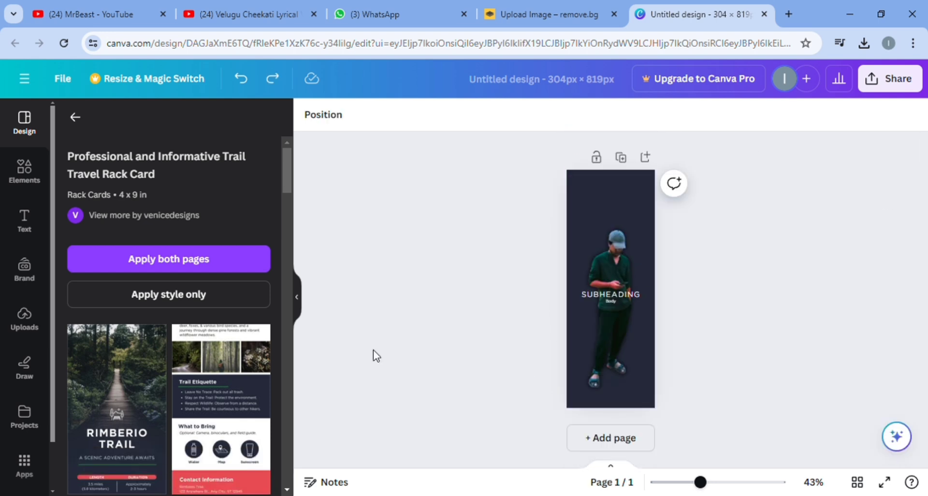
Add the Rimberio Trail template's front page as a second page after the cutout page
{"action": "scroll", "coordinate": [181, 272], "scroll_direction": "down", "scroll_amount": 4}
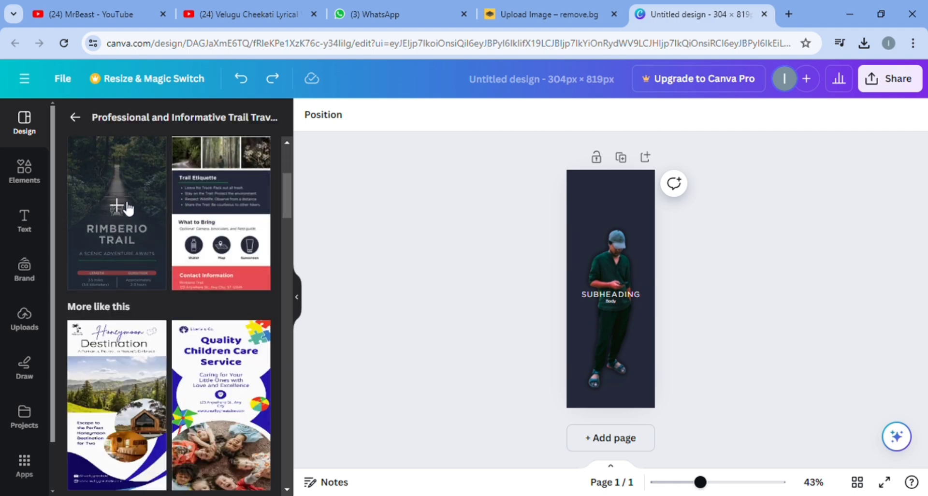
{"action": "scroll", "coordinate": [146, 216], "scroll_direction": "up", "scroll_amount": 1}
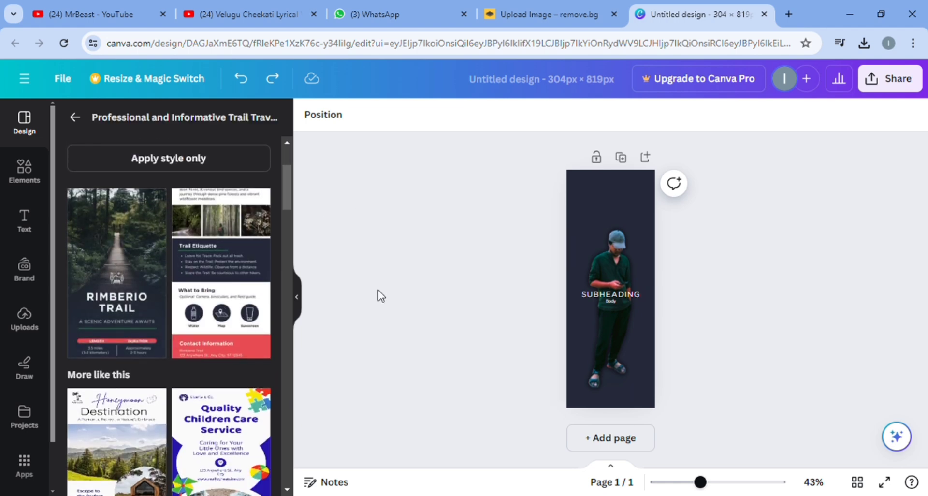
{"action": "left_click", "coordinate": [112, 237]}
{"action": "scroll", "coordinate": [744, 350], "scroll_direction": "up", "scroll_amount": 3}
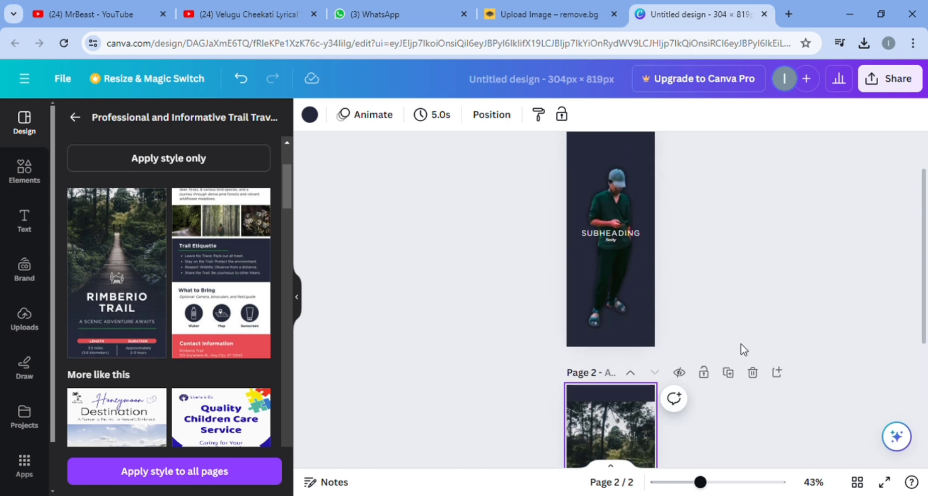
{"action": "scroll", "coordinate": [743, 351], "scroll_direction": "down", "scroll_amount": 3}
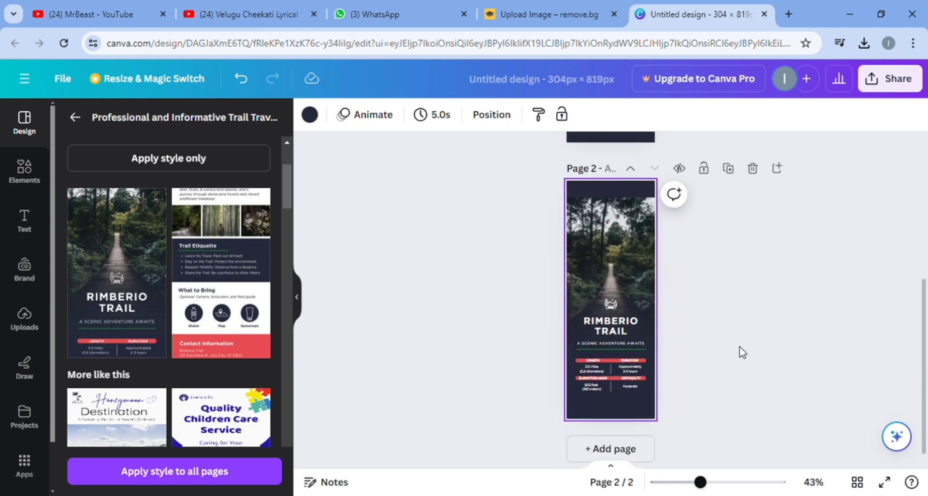
Delete the "RIMBERIO TRAIL" title and the green line under the tagline on page 2
{"action": "left_click", "coordinate": [621, 323]}
{"action": "left_click", "coordinate": [654, 280]}
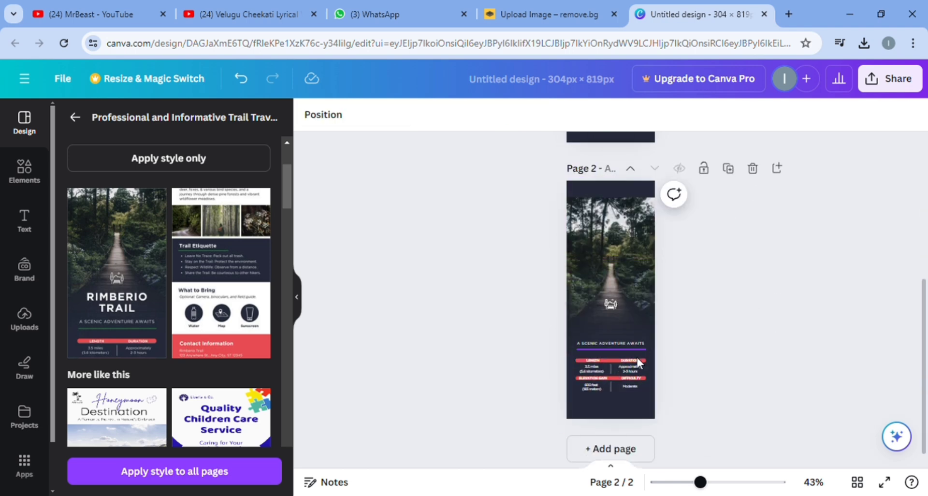
{"action": "left_click", "coordinate": [609, 305]}
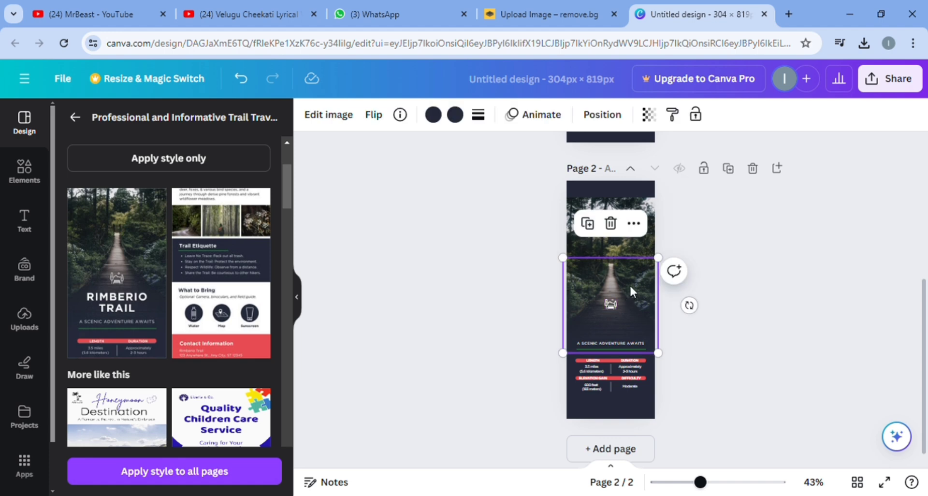
{"action": "left_click", "coordinate": [619, 350]}
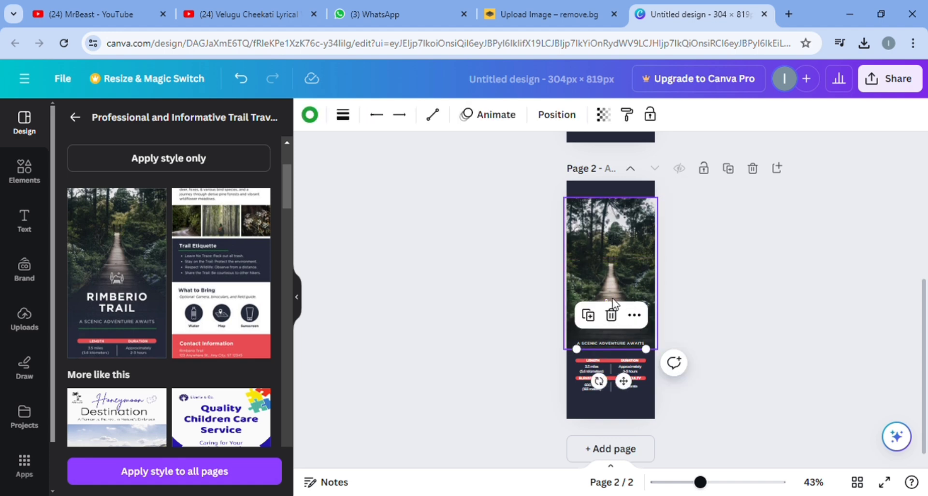
{"action": "left_click", "coordinate": [611, 315]}
Delete the length, elevation gain and difficulty values plus the "DIFFICULTY" label from page 2
{"action": "left_click", "coordinate": [596, 362]}
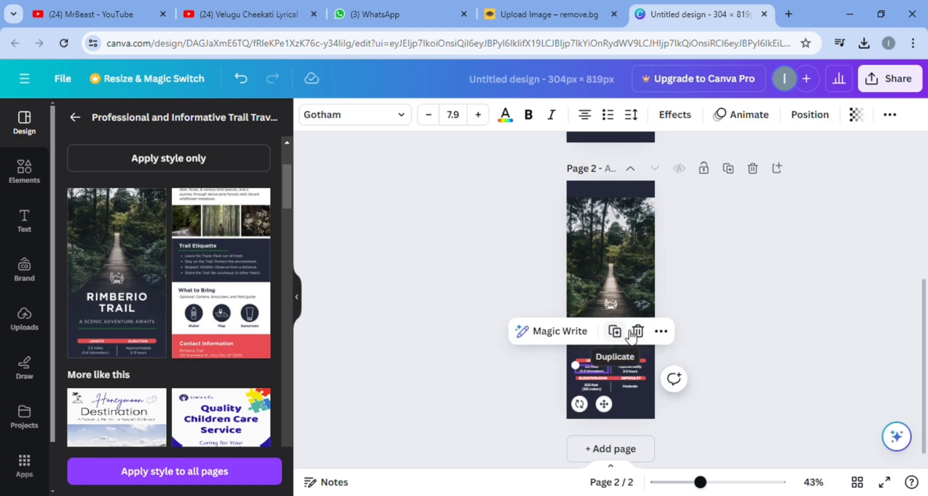
{"action": "left_click", "coordinate": [634, 331]}
{"action": "left_click", "coordinate": [595, 378]}
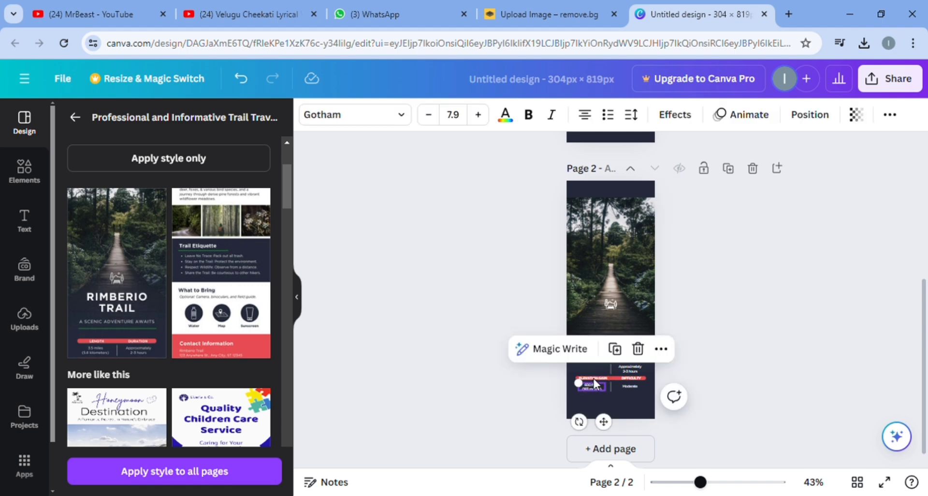
{"action": "left_click", "coordinate": [638, 348]}
{"action": "left_click", "coordinate": [627, 388]}
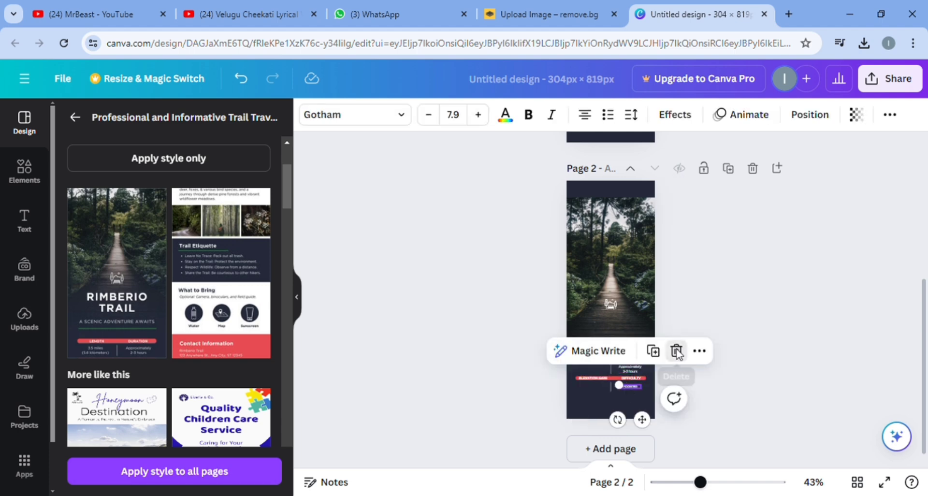
{"action": "left_click", "coordinate": [676, 352]}
{"action": "left_click", "coordinate": [633, 375]}
{"action": "left_click", "coordinate": [677, 342]}
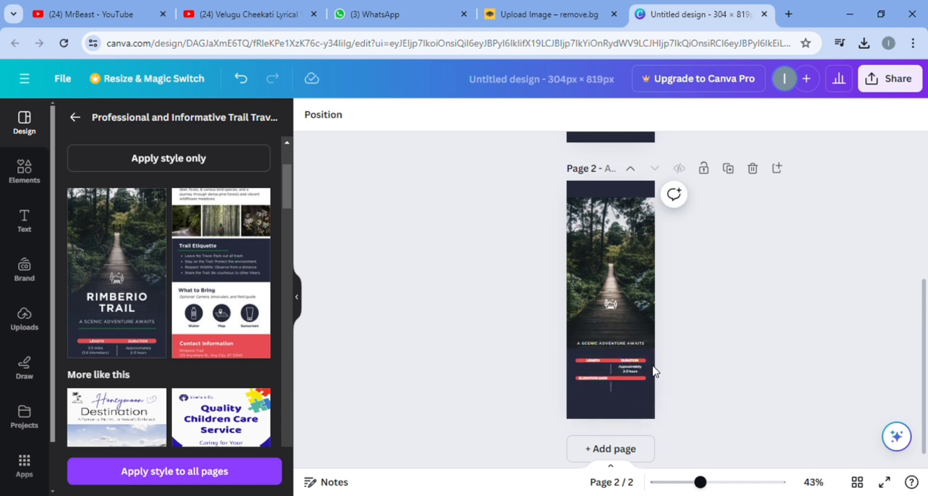
Delete the upper vertical divider and the "LENGTH" and "DURATION" labels from page 2
{"action": "left_click", "coordinate": [619, 373]}
{"action": "left_click", "coordinate": [611, 331]}
{"action": "left_click", "coordinate": [598, 358]}
{"action": "left_click", "coordinate": [649, 327]}
{"action": "left_click", "coordinate": [631, 358]}
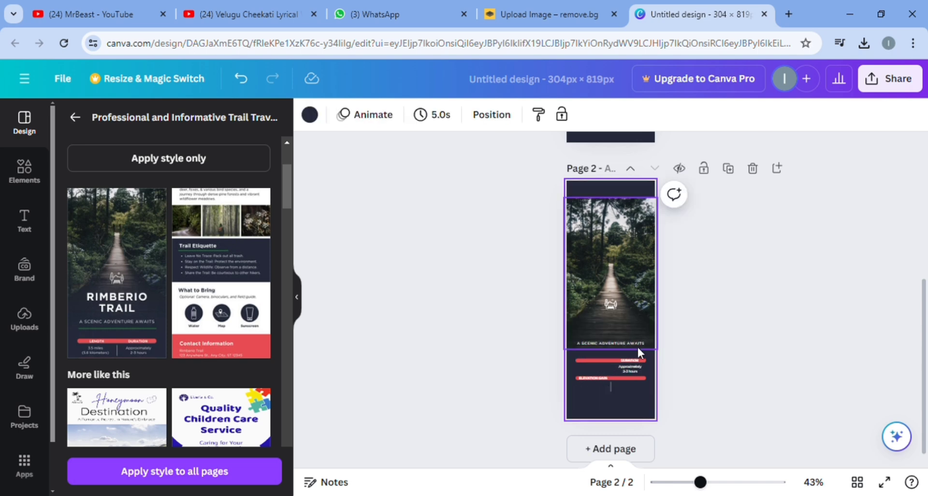
{"action": "left_click", "coordinate": [639, 341]}
{"action": "left_click", "coordinate": [676, 325]}
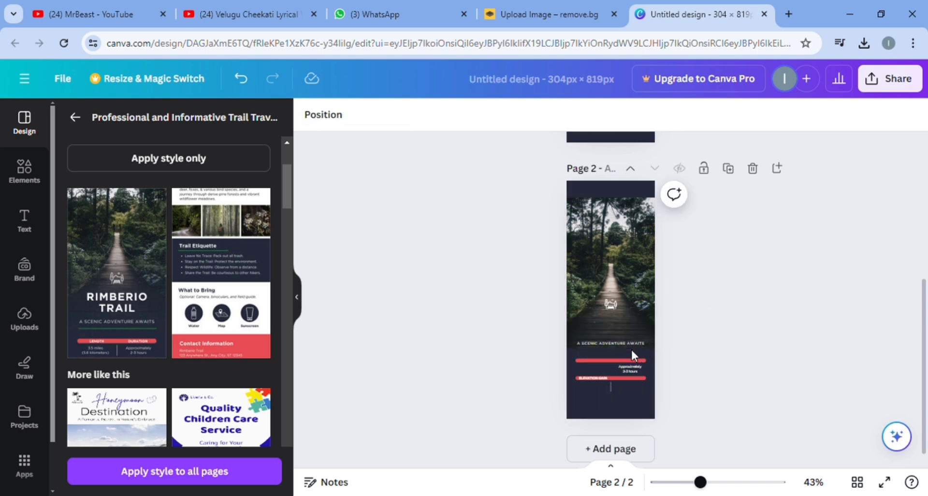
Delete the duration value, the tagline, the upper red bar and the "ELEVATION GAIN" label from page 2
{"action": "left_click", "coordinate": [628, 367]}
{"action": "left_click", "coordinate": [675, 333]}
{"action": "left_click", "coordinate": [621, 347]}
{"action": "left_click", "coordinate": [664, 314]}
{"action": "left_click", "coordinate": [637, 367]}
{"action": "left_click", "coordinate": [608, 324]}
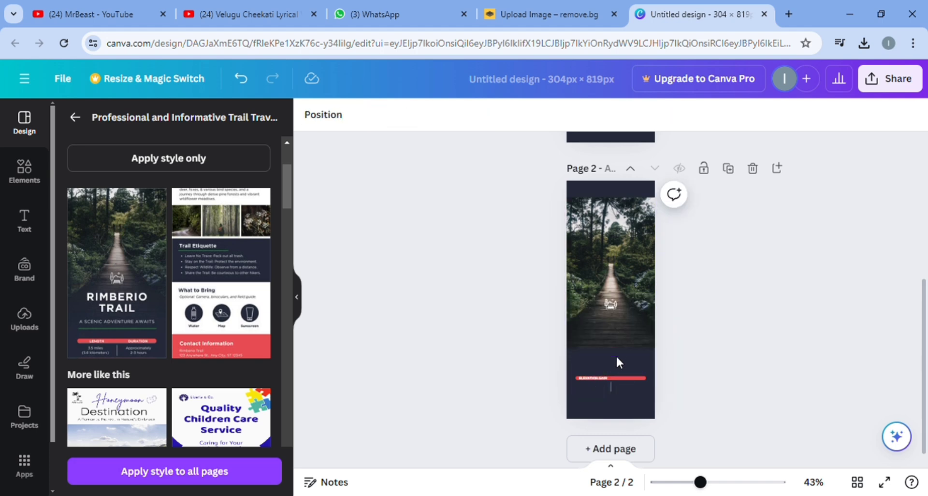
{"action": "left_click", "coordinate": [595, 381]}
{"action": "left_click", "coordinate": [639, 344]}
Delete the remaining vertical divider, the lower red bar and the white bridge icon from page 2
{"action": "left_click", "coordinate": [611, 389]}
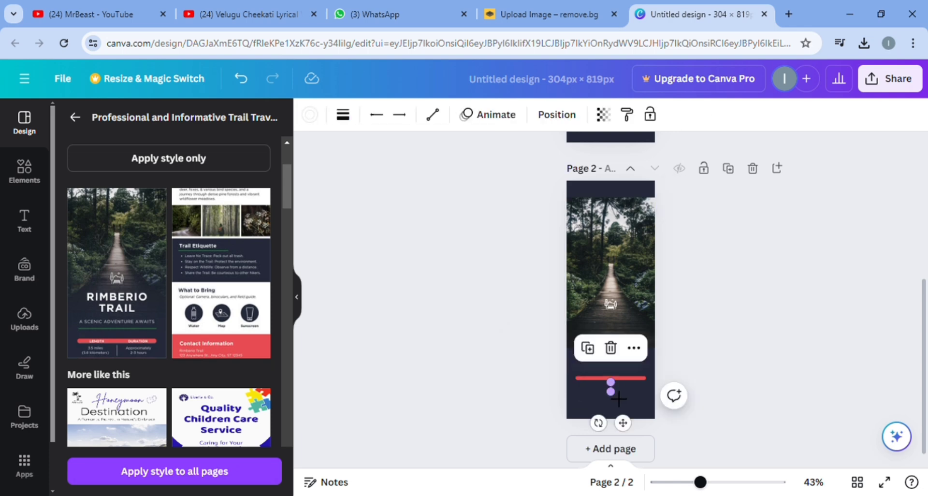
{"action": "left_click", "coordinate": [610, 347]}
{"action": "left_click", "coordinate": [610, 382]}
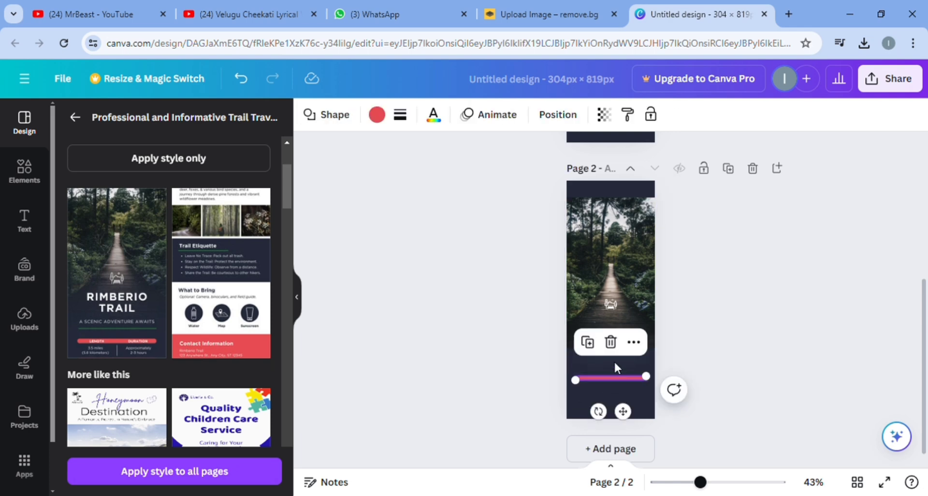
{"action": "left_click", "coordinate": [611, 343]}
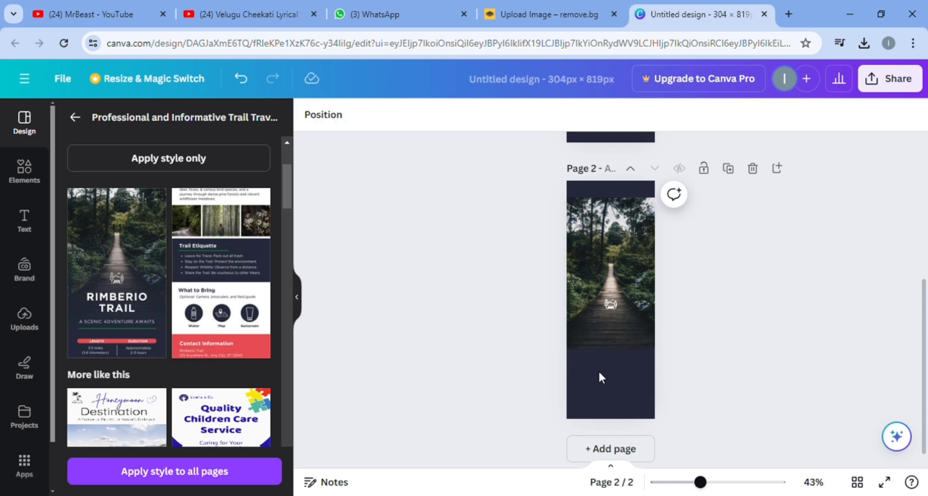
{"action": "left_click", "coordinate": [617, 302]}
{"action": "left_click", "coordinate": [611, 304]}
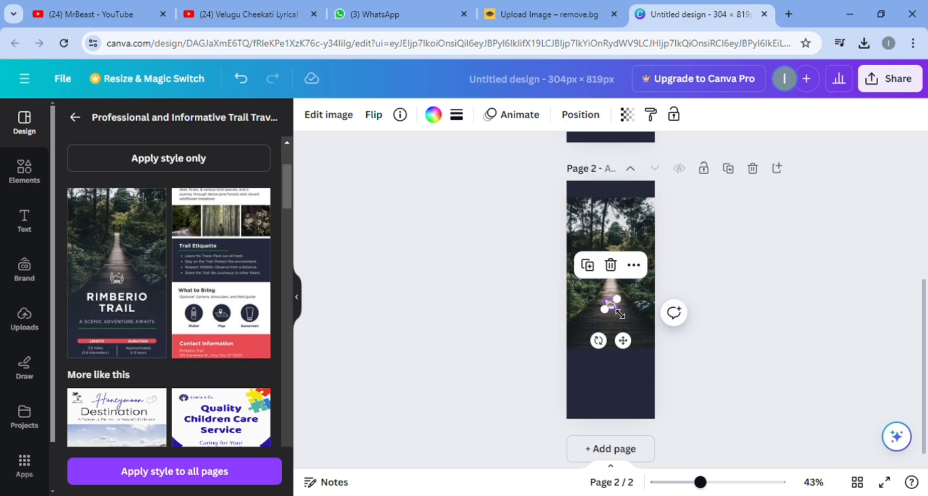
{"action": "left_click", "coordinate": [610, 264]}
Delete the "SUBHEADING" and "Body" texts overlaying the cutout man on page 1
{"action": "scroll", "coordinate": [720, 316], "scroll_direction": "up", "scroll_amount": 4}
{"action": "left_click", "coordinate": [620, 234]}
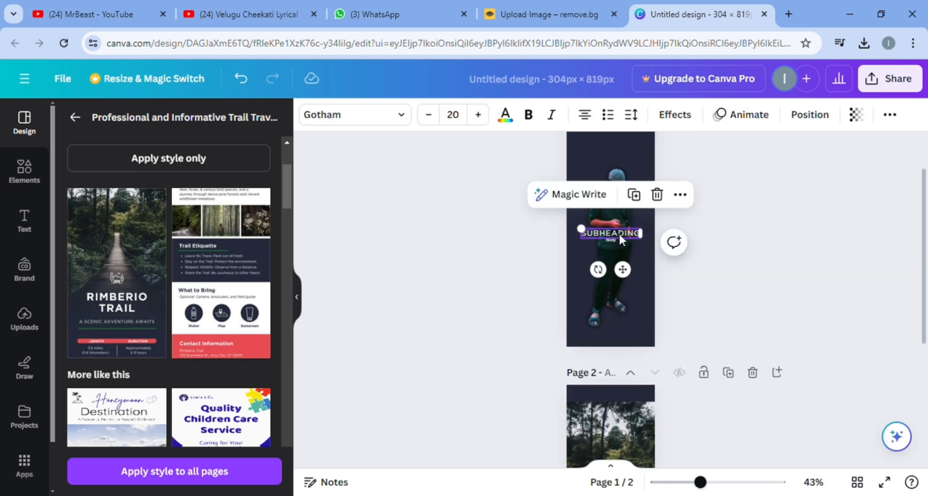
{"action": "left_click", "coordinate": [656, 193]}
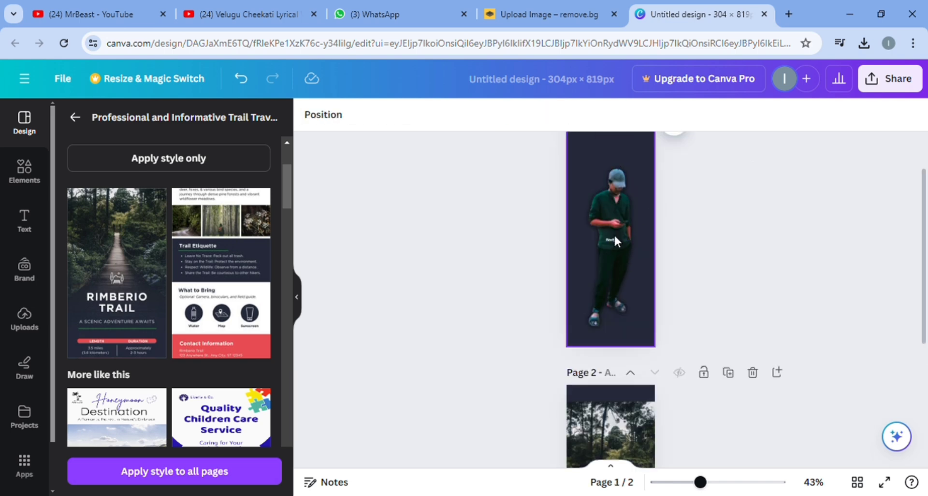
{"action": "left_click", "coordinate": [614, 237]}
{"action": "left_click", "coordinate": [657, 205]}
Copy the man's cutout image from page 1 and paste it over the forest photo on page 2
{"action": "right_click", "coordinate": [617, 224]}
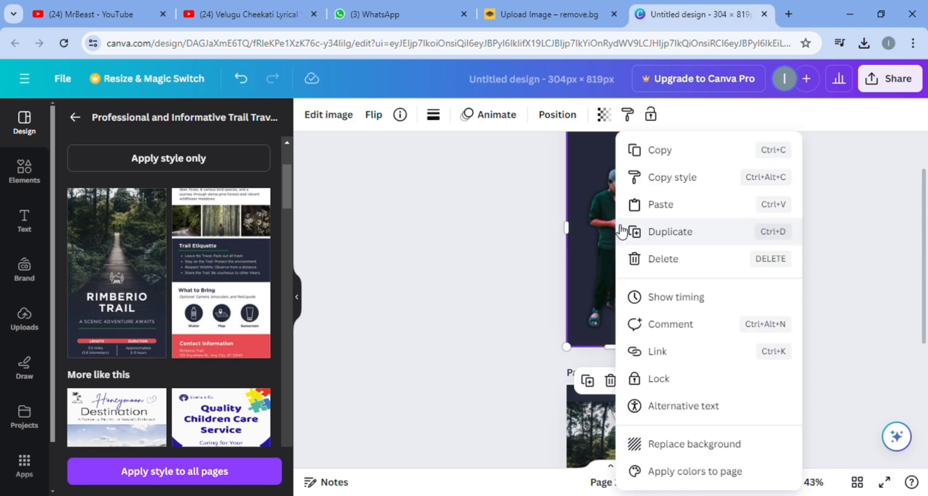
{"action": "left_click", "coordinate": [692, 153]}
{"action": "scroll", "coordinate": [622, 358], "scroll_direction": "down", "scroll_amount": 3}
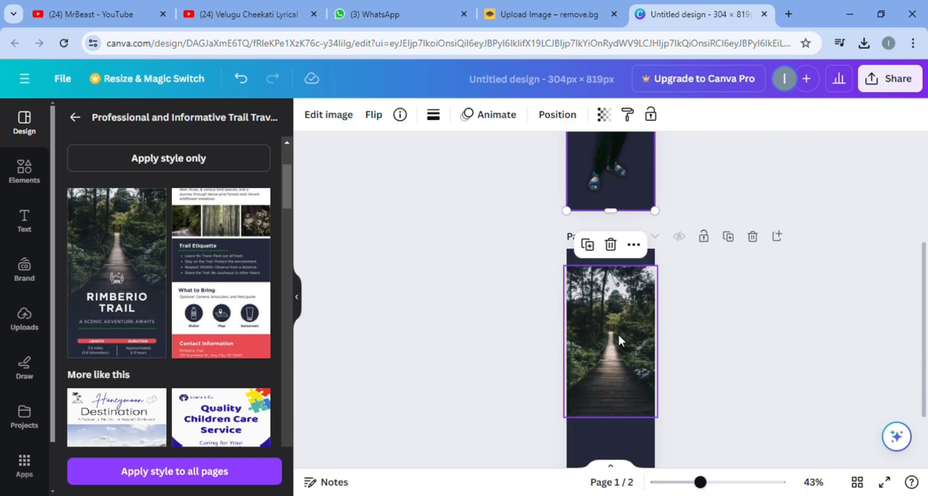
{"action": "right_click", "coordinate": [617, 333]}
{"action": "left_click", "coordinate": [660, 166]}
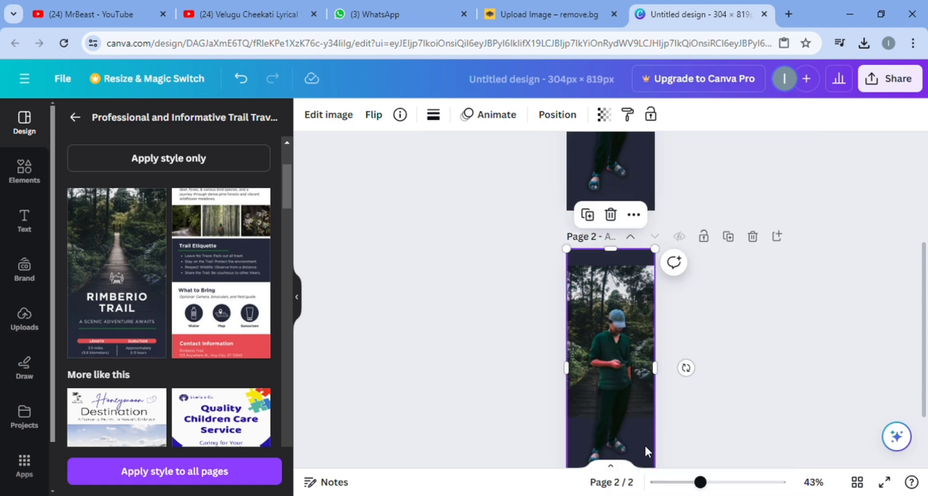
Crop the pasted cutout's top edge down to the top of the forest photo on page 2
{"action": "scroll", "coordinate": [590, 327], "scroll_direction": "down", "scroll_amount": 2}
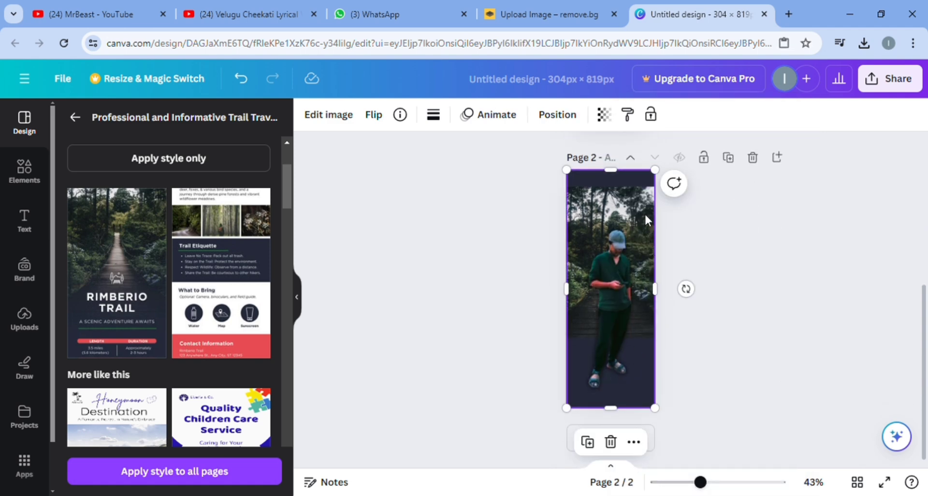
{"action": "left_click_drag", "start_coordinate": [618, 177], "coordinate": [622, 195]}
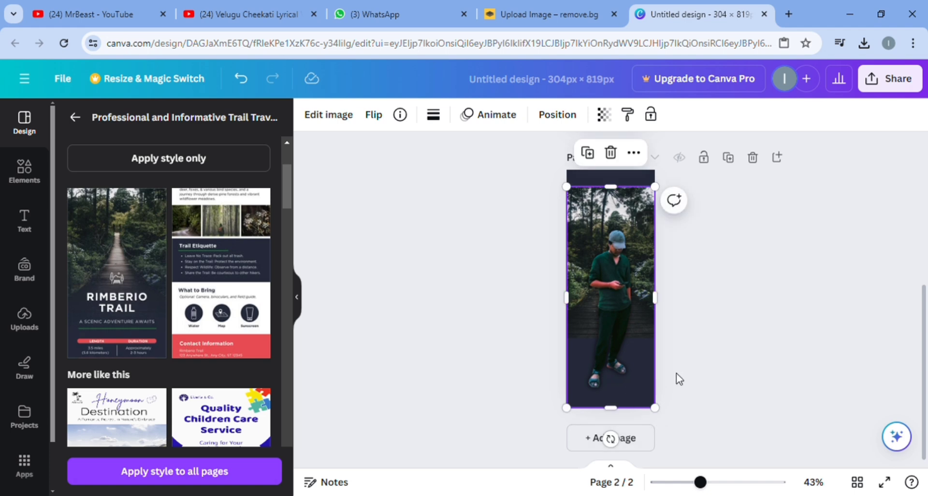
{"action": "left_click", "coordinate": [729, 327]}
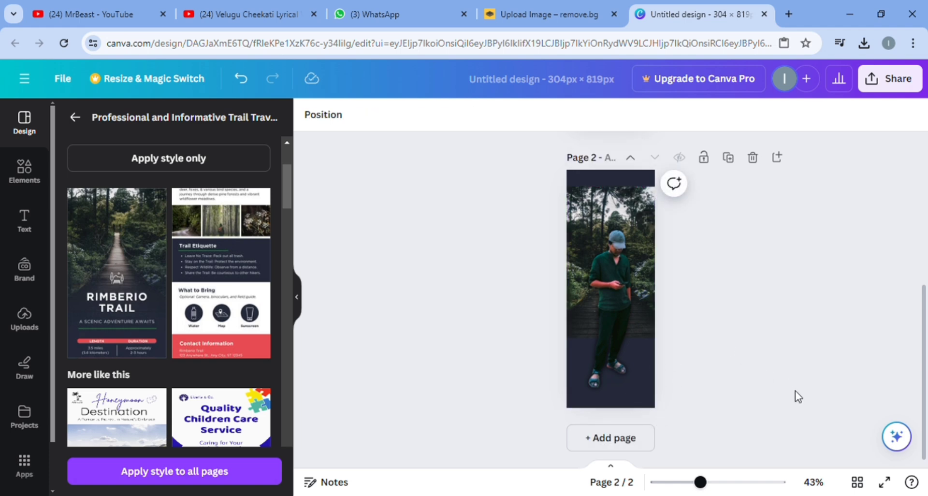
Download all pages of the design as PNG, keeping the save download settings option on
{"action": "scroll", "coordinate": [795, 396], "scroll_direction": "up", "scroll_amount": 5}
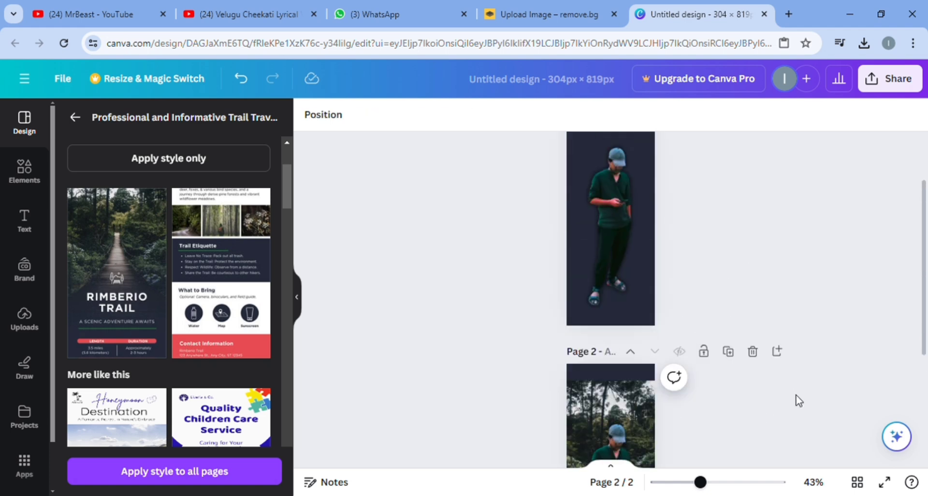
{"action": "left_click", "coordinate": [912, 86]}
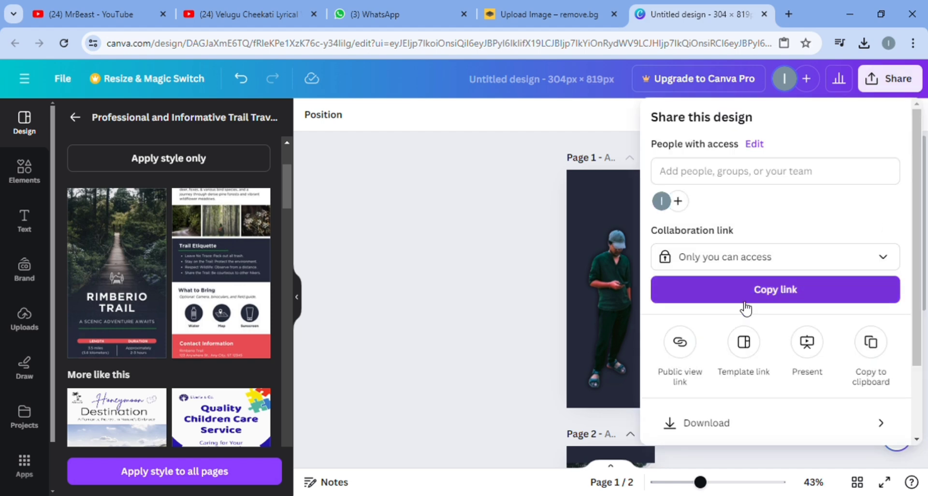
{"action": "scroll", "coordinate": [748, 348], "scroll_direction": "down", "scroll_amount": 2}
{"action": "left_click", "coordinate": [751, 332]}
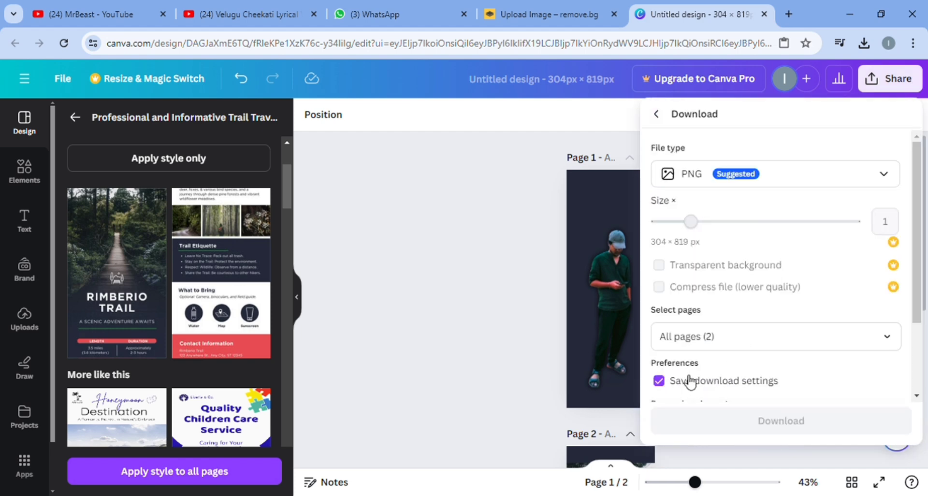
{"action": "left_click", "coordinate": [756, 419]}
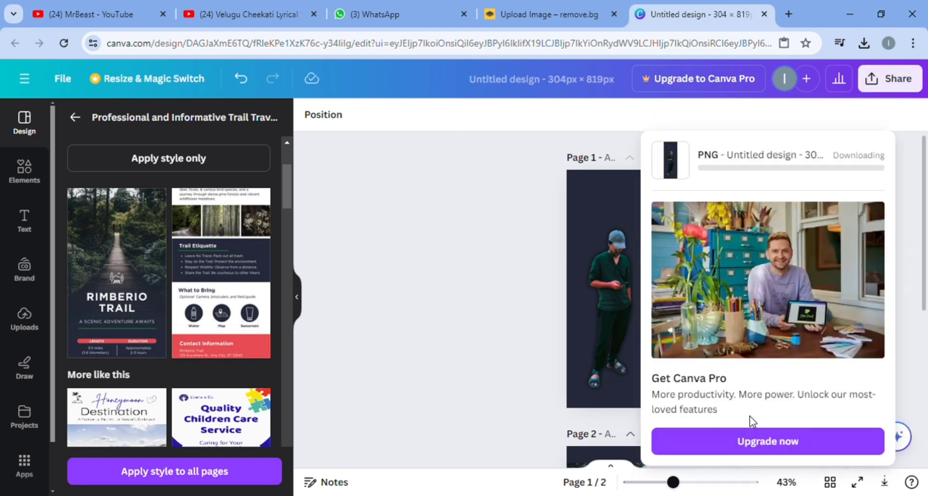